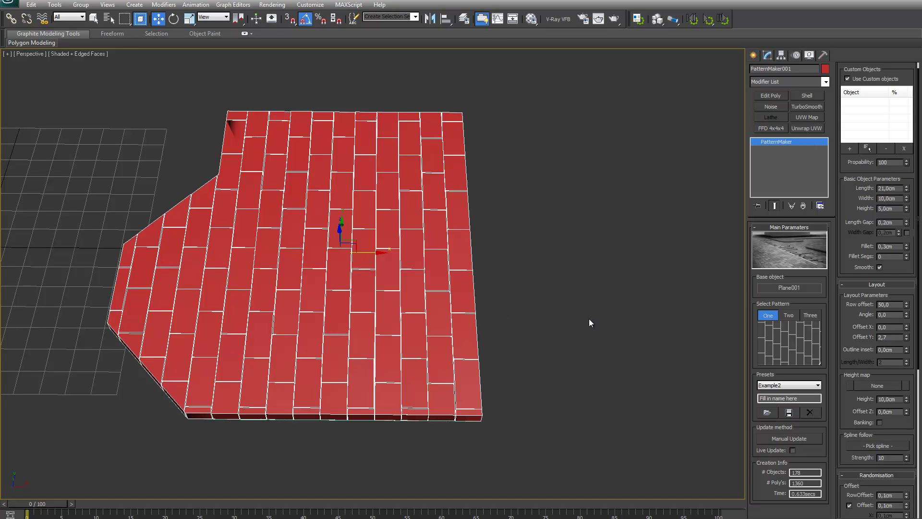
# Lay the floor in the Herringbone pattern with Length/Width 4 and regenerate it.
pyautogui.moveTo(583, 330); pyautogui.dragTo(568, 325, button='middle')
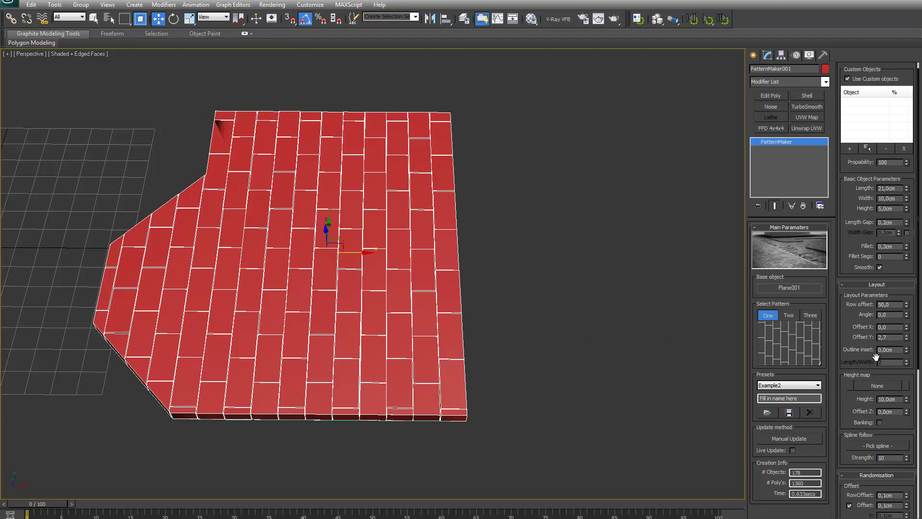
pyautogui.moveTo(876, 355); pyautogui.dragTo(878, 359)
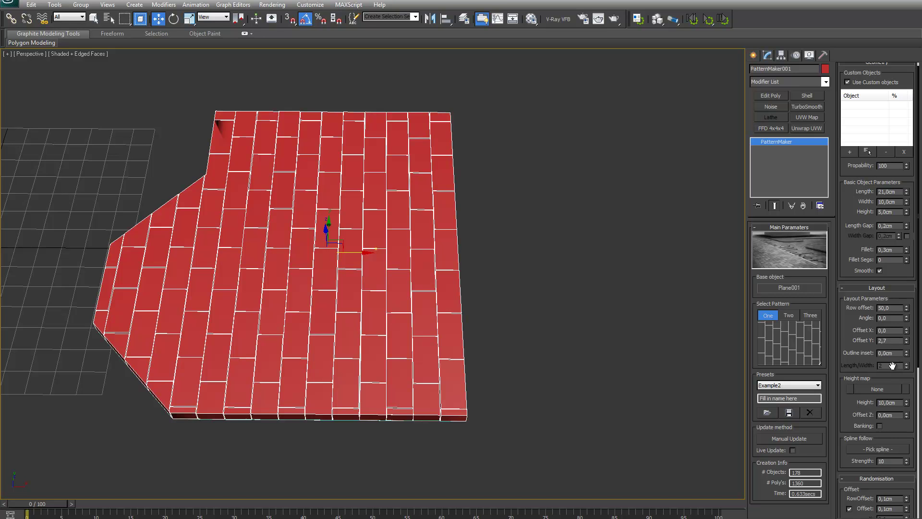
pyautogui.click(777, 347)
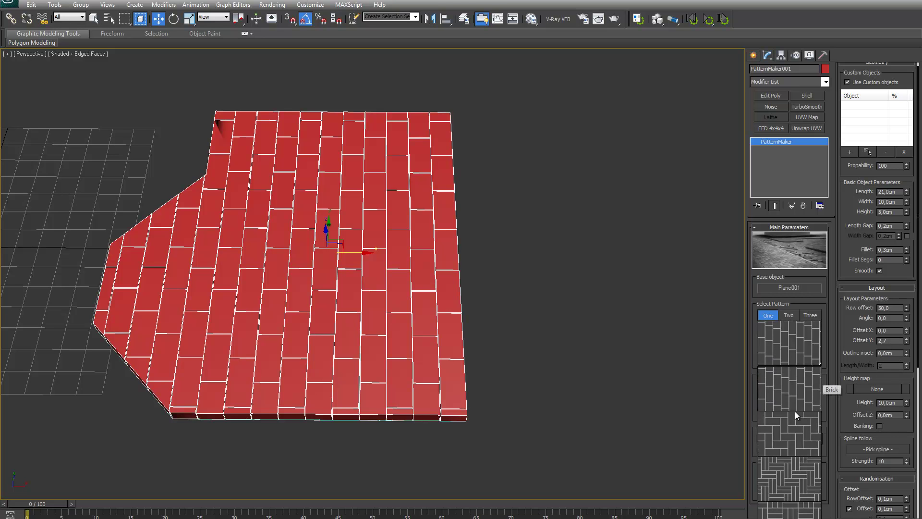
pyautogui.click(794, 442)
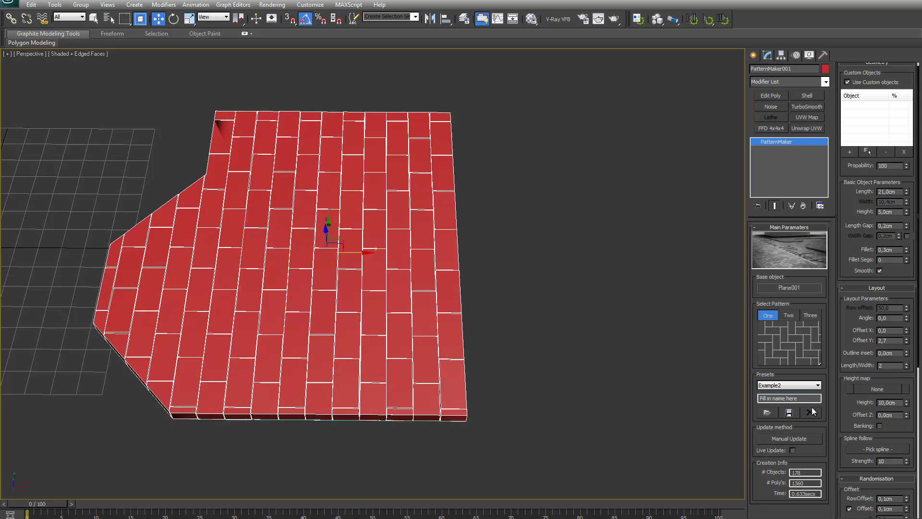
pyautogui.click(790, 440)
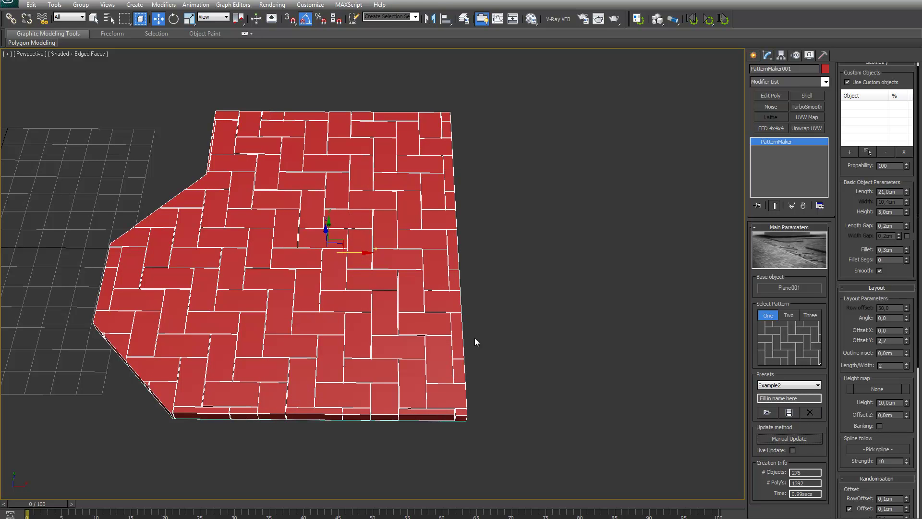
pyautogui.moveTo(872, 203); pyautogui.dragTo(871, 208)
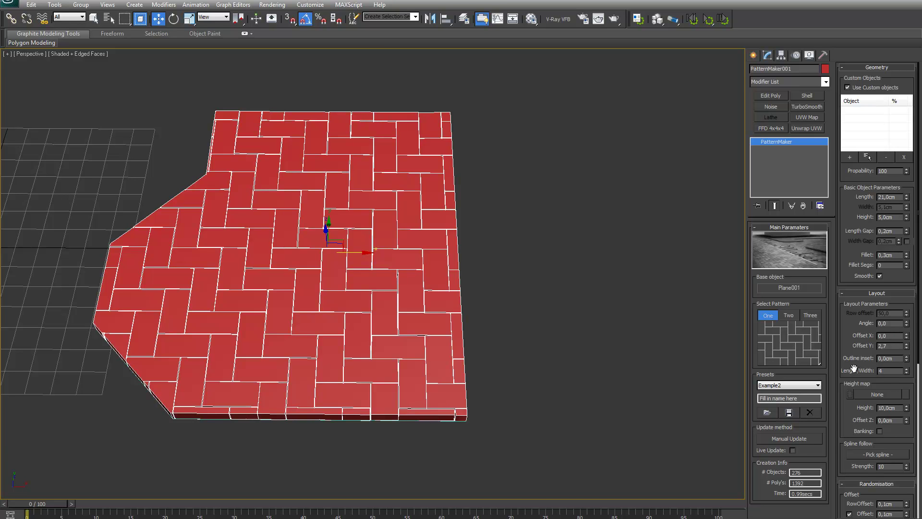
pyautogui.click(800, 439)
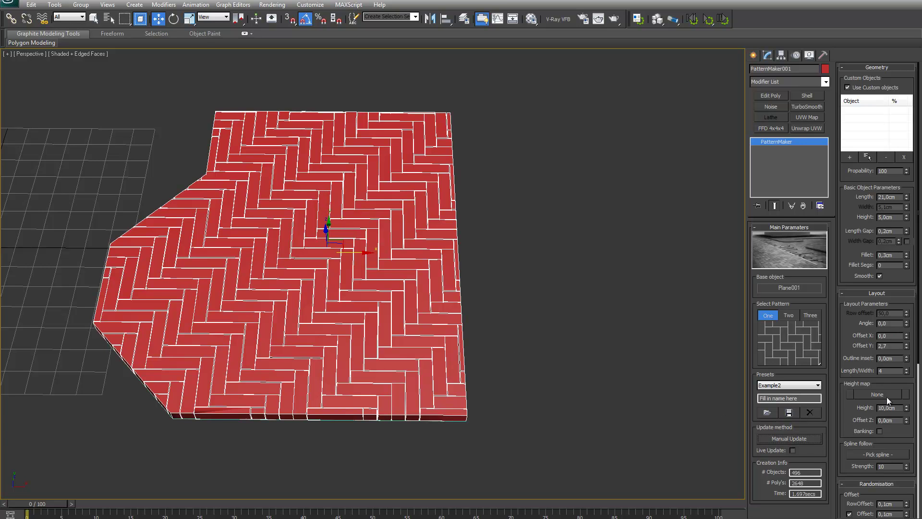
# Regenerate the floor in the basket-weave pattern of alternating four-plank squares.
pyautogui.click(789, 345)
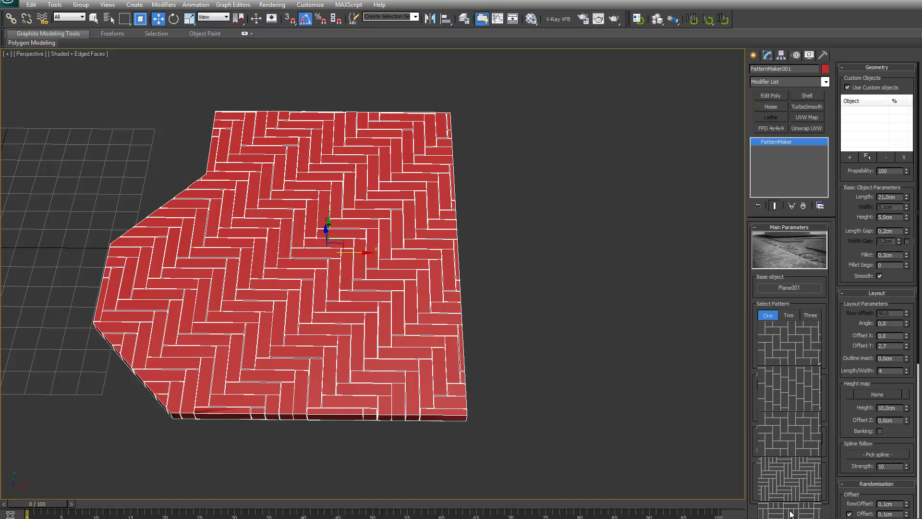
pyautogui.click(794, 517)
pyautogui.click(792, 441)
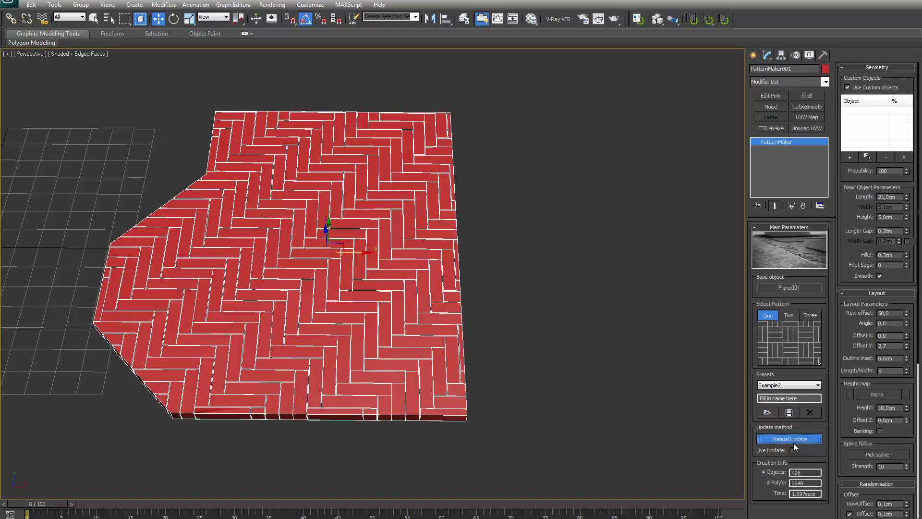
pyautogui.moveTo(395, 325); pyautogui.dragTo(414, 326, button='middle')
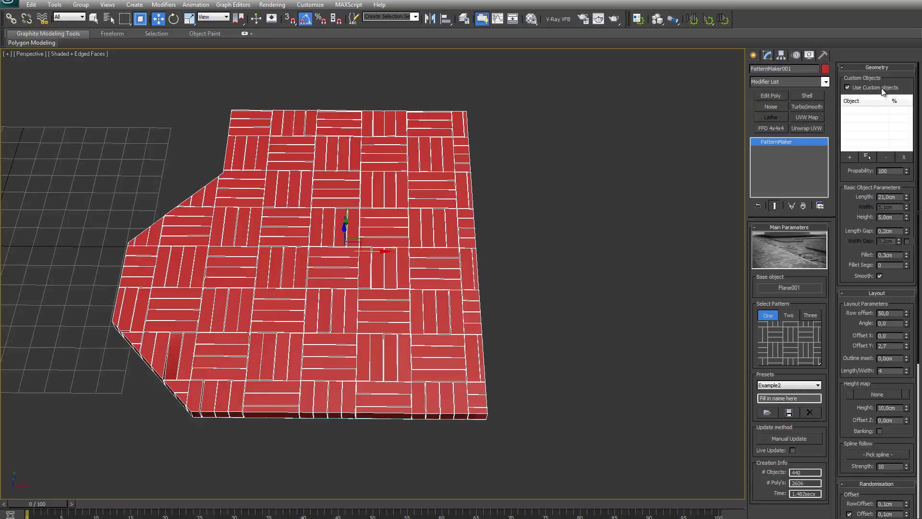
pyautogui.moveTo(884, 83); pyautogui.dragTo(884, 85)
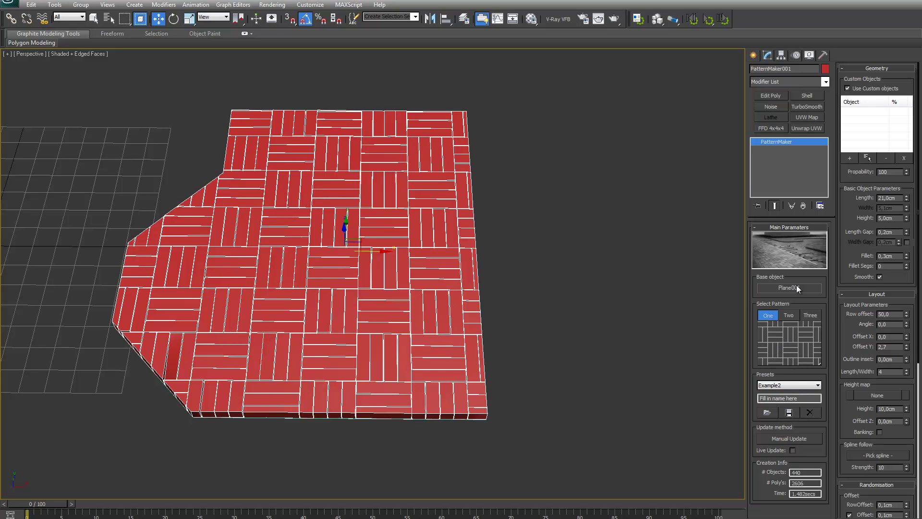
# Orbit and zoom the view in close to the pink and peach boxes beside the floor.
pyautogui.moveTo(416, 271); pyautogui.dragTo(497, 279, button='middle')
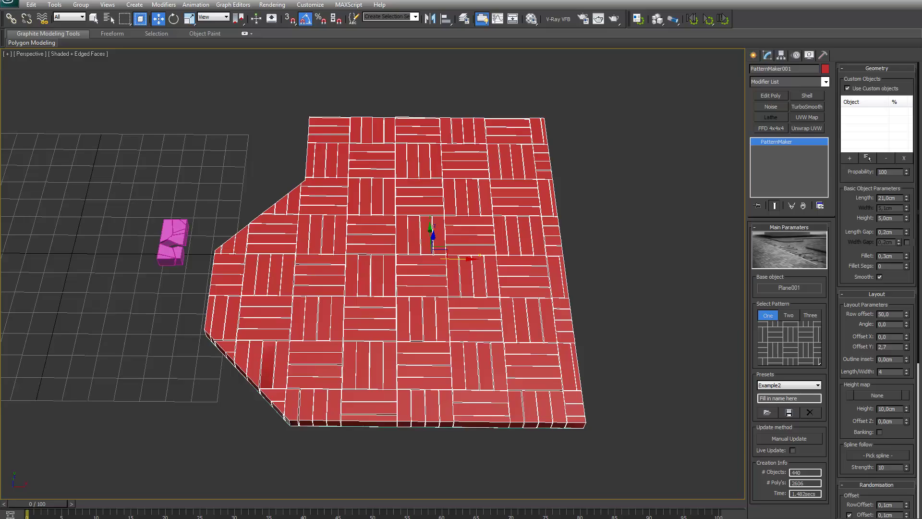
pyautogui.moveTo(313, 304); pyautogui.dragTo(539, 313, button='middle')
pyautogui.scroll(5, 350, 286)
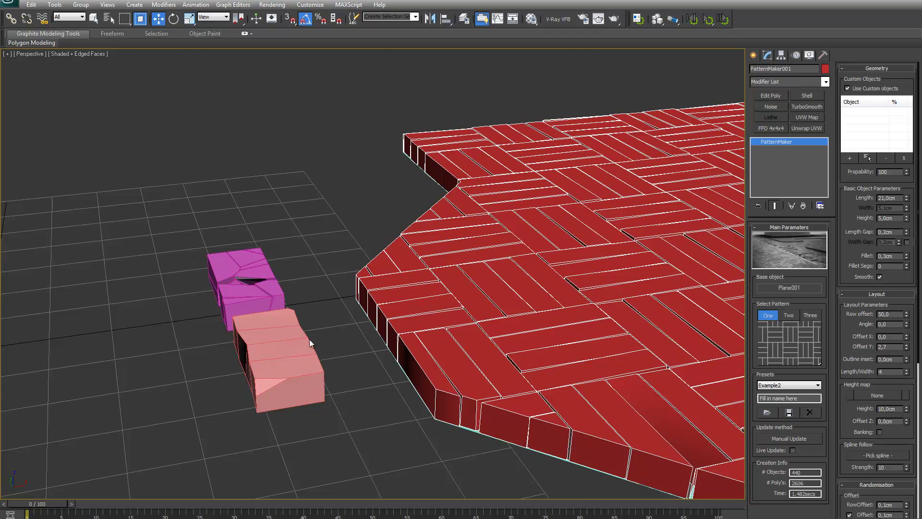
pyautogui.keyDown('alt'); pyautogui.moveTo(310, 340); pyautogui.dragTo(328, 350, button='middle'); pyautogui.keyUp('alt')
pyautogui.scroll(-2, 328, 350)
pyautogui.moveTo(360, 437); pyautogui.dragTo(294, 365, button='middle')
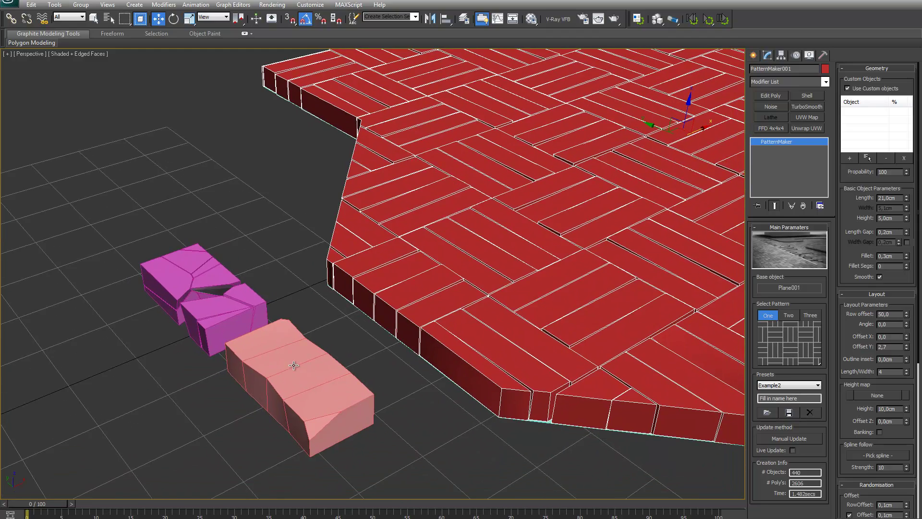
pyautogui.scroll(-4, 281, 410)
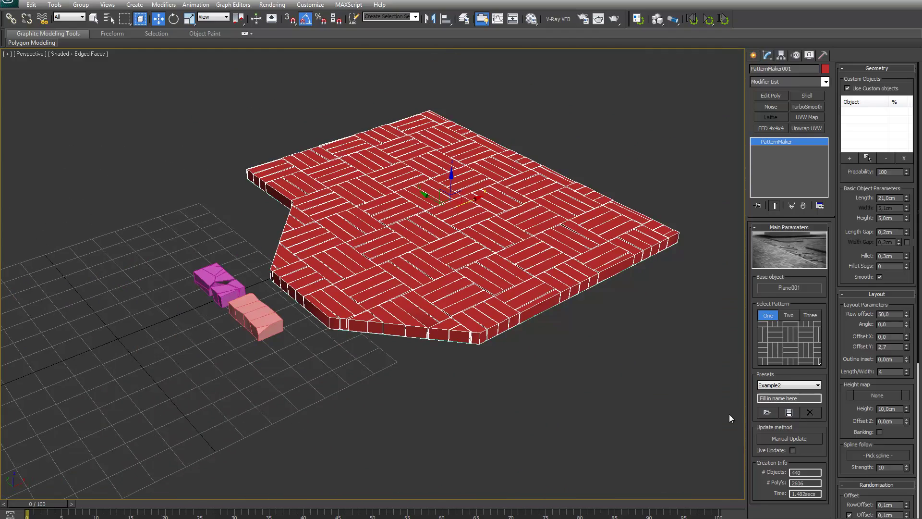
# Switch to the Brick pattern with 10 cm brick width and regenerate the floor.
pyautogui.click(790, 339)
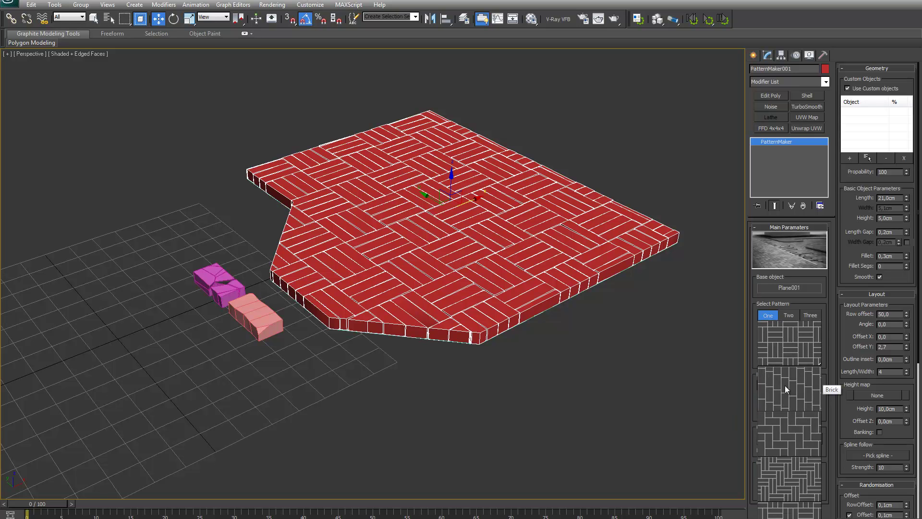
pyautogui.click(785, 386)
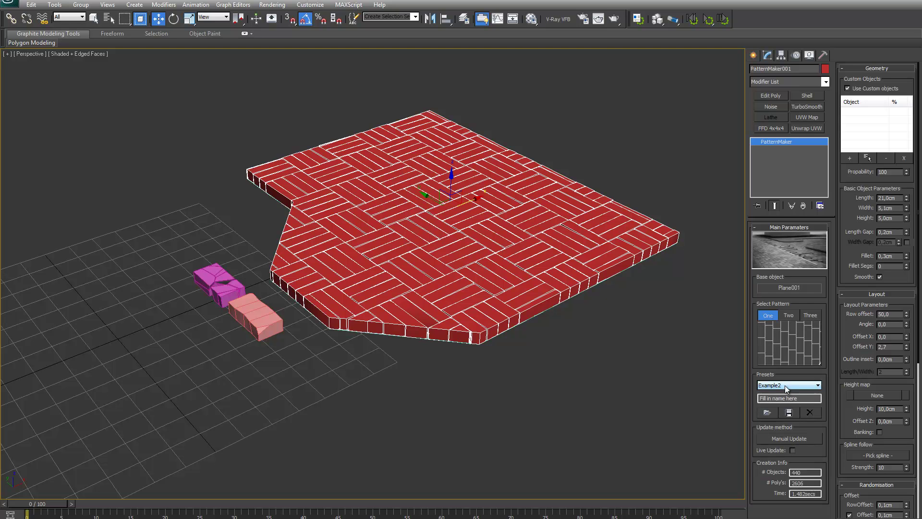
pyautogui.doubleClick(900, 210)
pyautogui.write('10')
pyautogui.press('Tab')
pyautogui.click(801, 436)
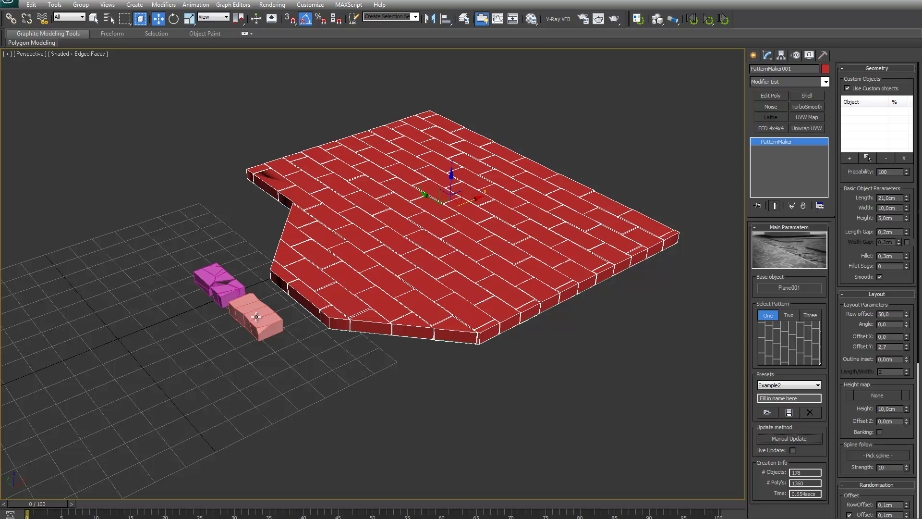
pyautogui.moveTo(471, 299)
pyautogui.keyDown('alt'); pyautogui.mouseDown(button='middle')
pyautogui.moveTo(483, 279)
pyautogui.moveTo(457, 293)
pyautogui.mouseUp(button='middle'); pyautogui.keyUp('alt')
pyautogui.scroll(4, 456, 293)
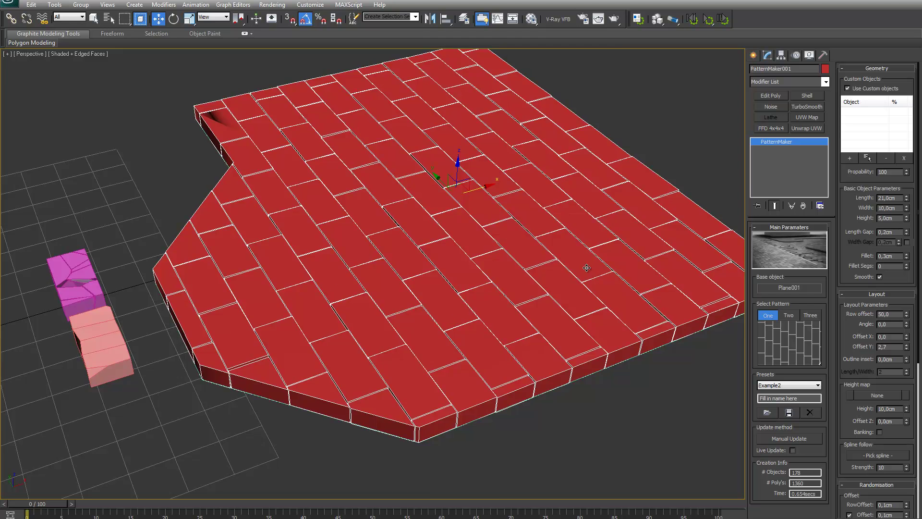
pyautogui.scroll(-3, 577, 263)
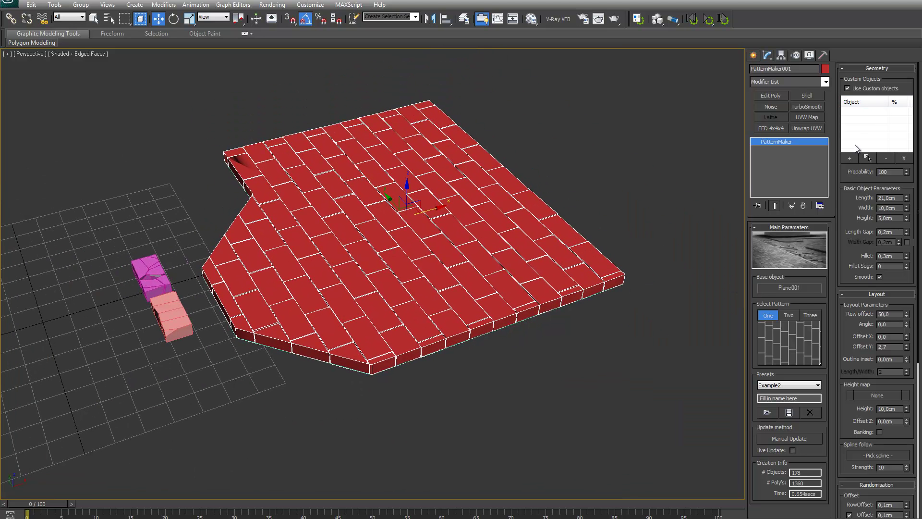
# Add the magenta Box002 and salmon Box003 as custom objects and rebuild the floor.
pyautogui.click(853, 158)
pyautogui.click(152, 272)
pyautogui.click(855, 159)
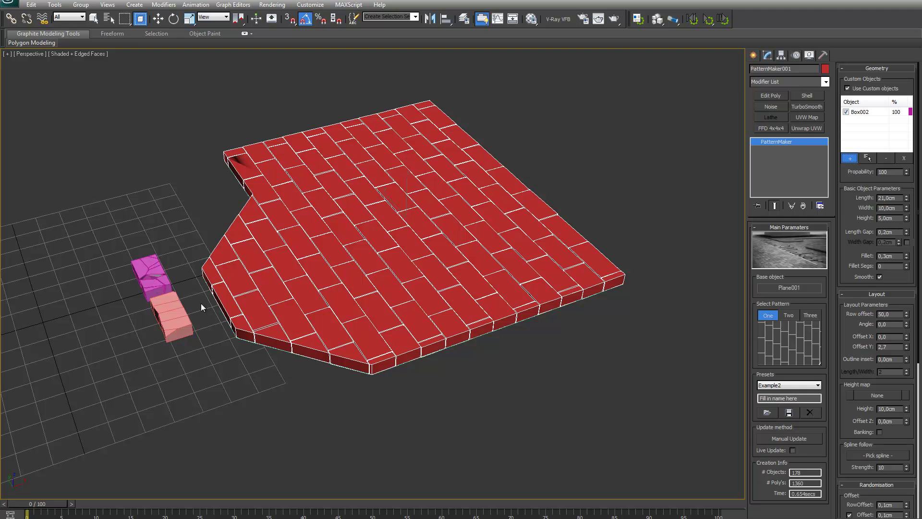
pyautogui.click(169, 314)
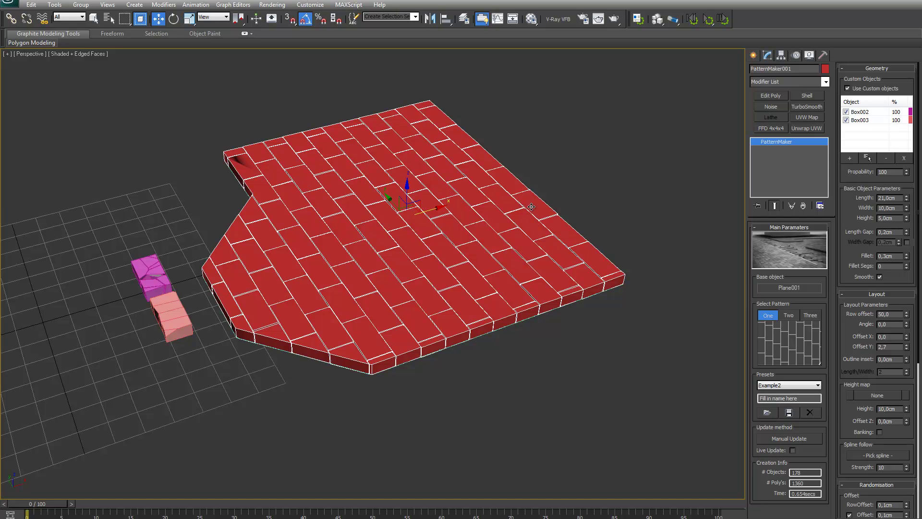
pyautogui.click(788, 439)
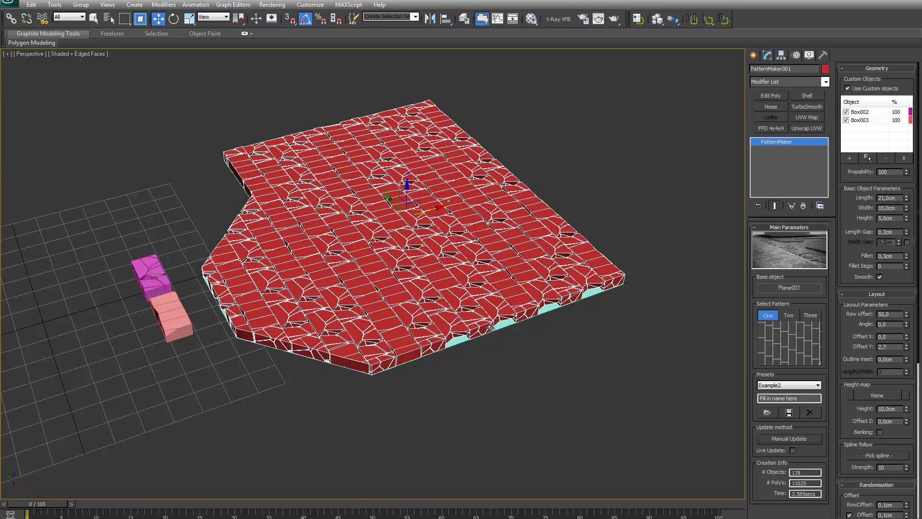
pyautogui.scroll(5, 494, 331)
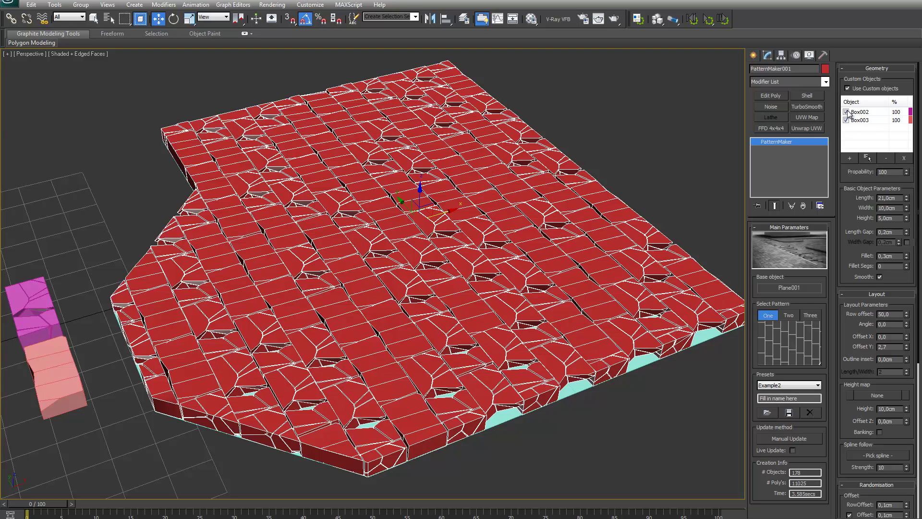
# Lower the Box002 and Box003 probabilities and regenerate the floor.
pyautogui.click(867, 113)
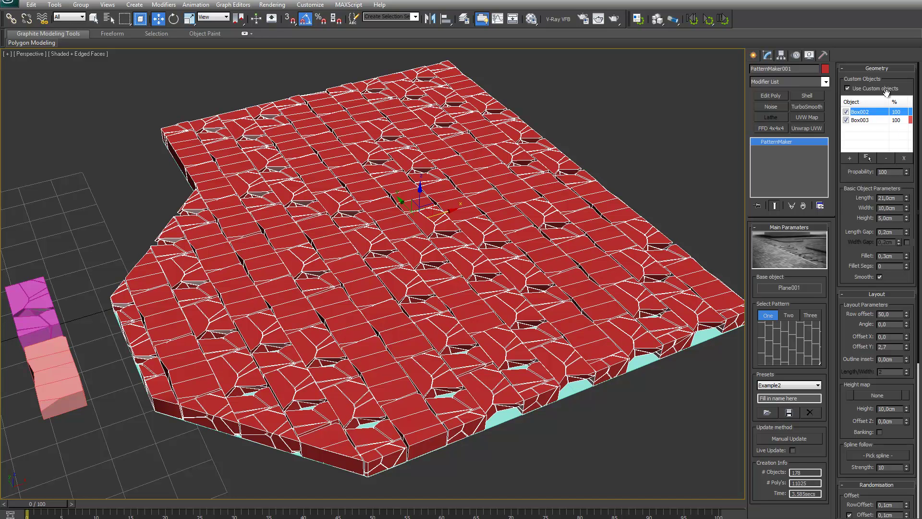
pyautogui.moveTo(908, 172); pyautogui.dragTo(912, 214)
pyautogui.click(859, 120)
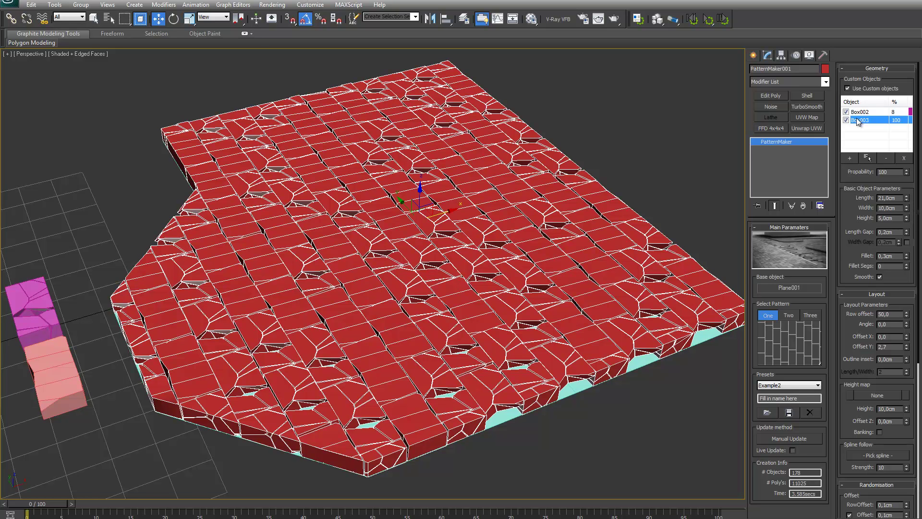
pyautogui.moveTo(907, 172); pyautogui.dragTo(913, 215)
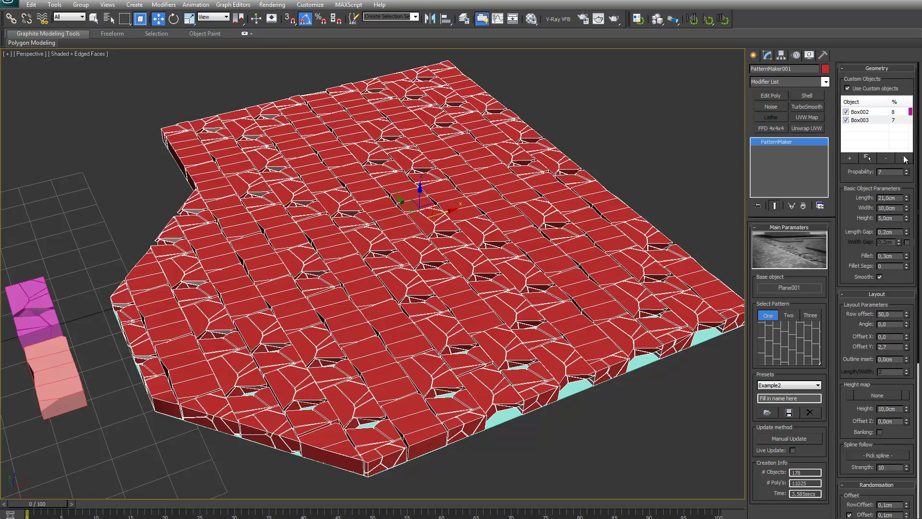
pyautogui.click(794, 438)
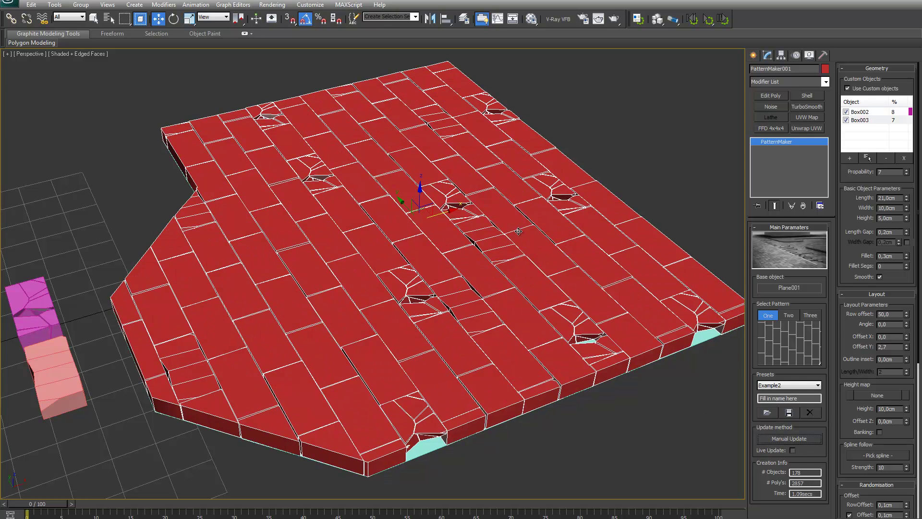
# Pan and zoom across the regenerated floor to see the scattered chipped stones.
pyautogui.moveTo(330, 379); pyautogui.dragTo(372, 333, button='middle')
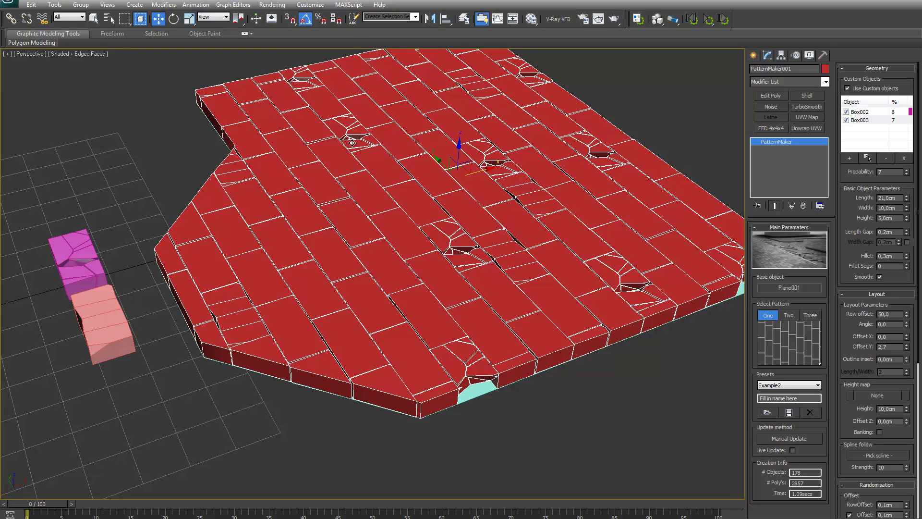
pyautogui.moveTo(519, 325); pyautogui.dragTo(500, 349, button='middle')
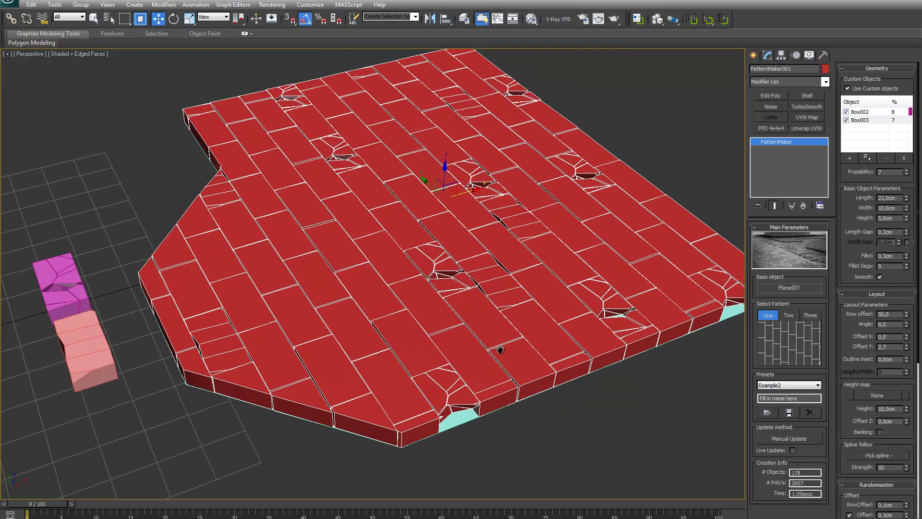
pyautogui.scroll(8, 500, 349)
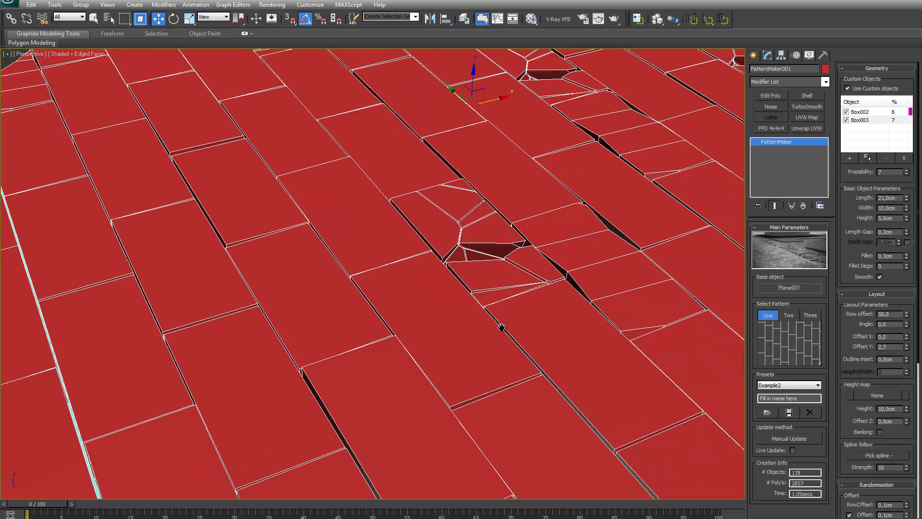
pyautogui.scroll(-5, 502, 327)
pyautogui.scroll(-4, 509, 336)
pyautogui.moveTo(499, 336); pyautogui.dragTo(484, 379, button='middle')
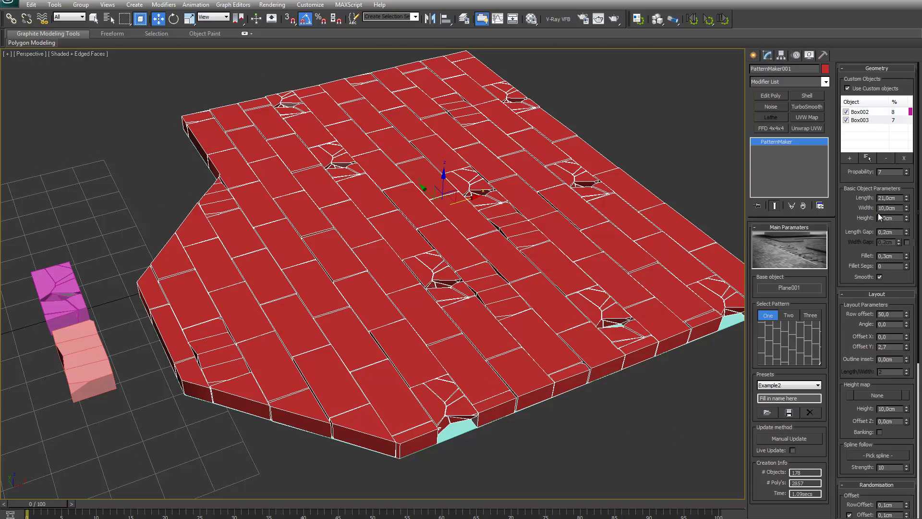
# Clear the custom objects and add the hexagon Cylinder001 at 100% probability.
pyautogui.click(909, 159)
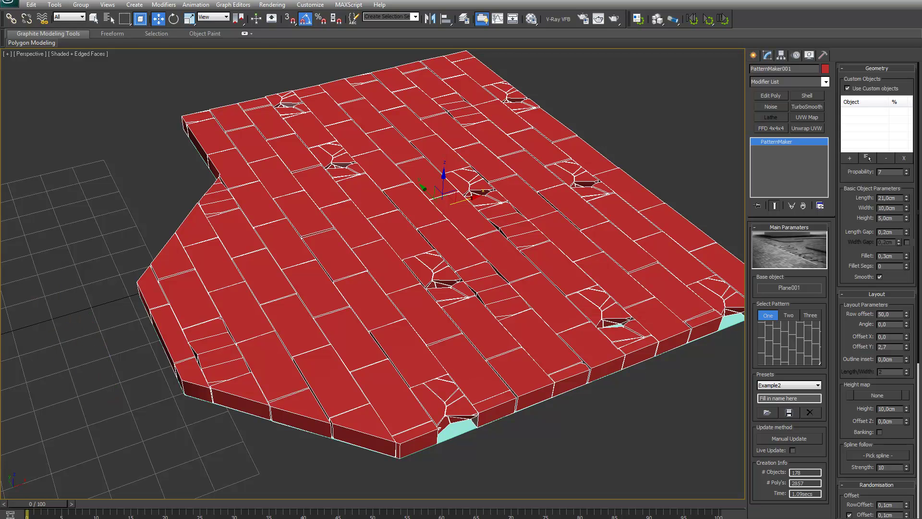
pyautogui.scroll(-2, 383, 320)
pyautogui.scroll(-3, 321, 313)
pyautogui.moveTo(321, 313)
pyautogui.mouseDown(button='middle')
pyautogui.moveTo(345, 323)
pyautogui.moveTo(329, 323)
pyautogui.mouseUp(button='middle')
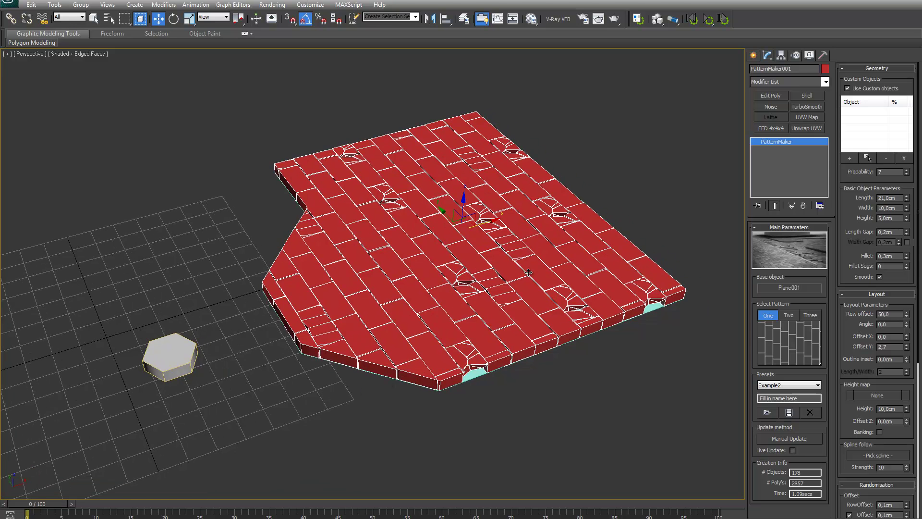
pyautogui.click(198, 355)
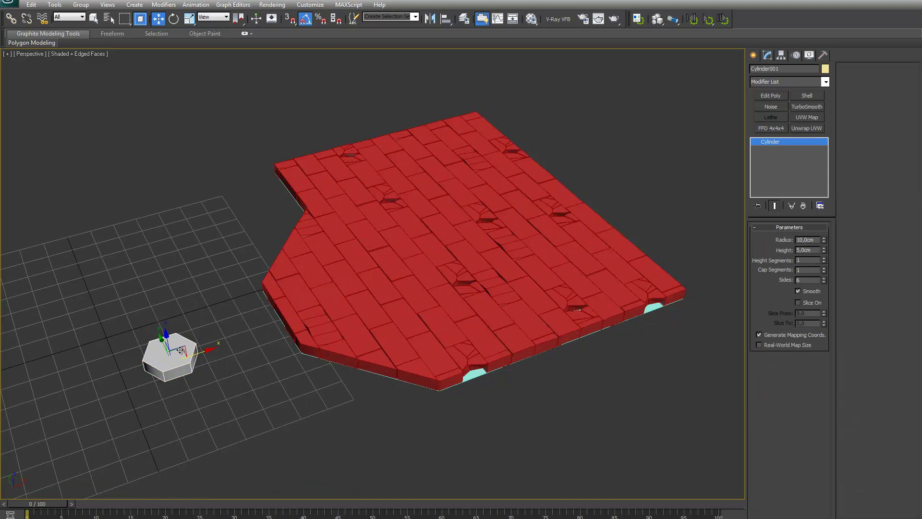
pyautogui.click(418, 319)
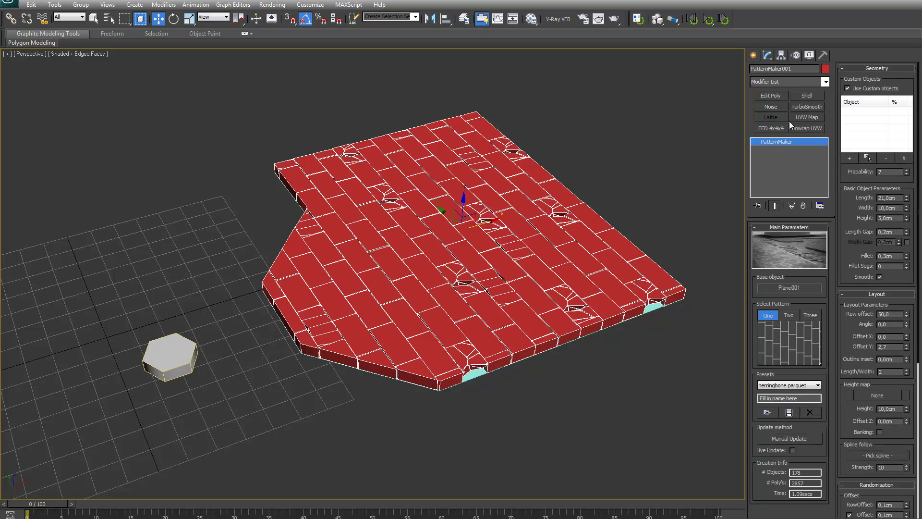
pyautogui.click(847, 156)
pyautogui.click(195, 356)
pyautogui.click(860, 112)
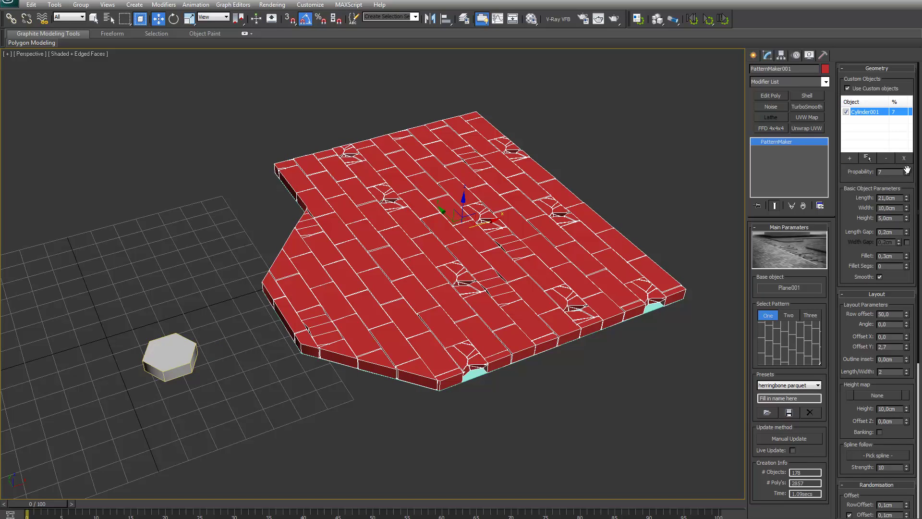
pyautogui.moveTo(907, 174); pyautogui.dragTo(908, 128)
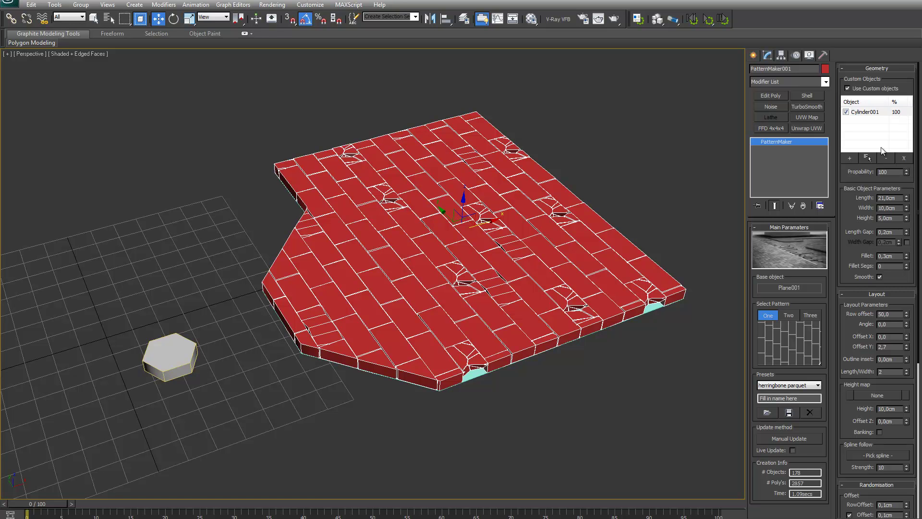
# Set the piece Length to 17 cm and Width to 15 cm.
pyautogui.moveTo(488, 338); pyautogui.dragTo(473, 362, button='middle')
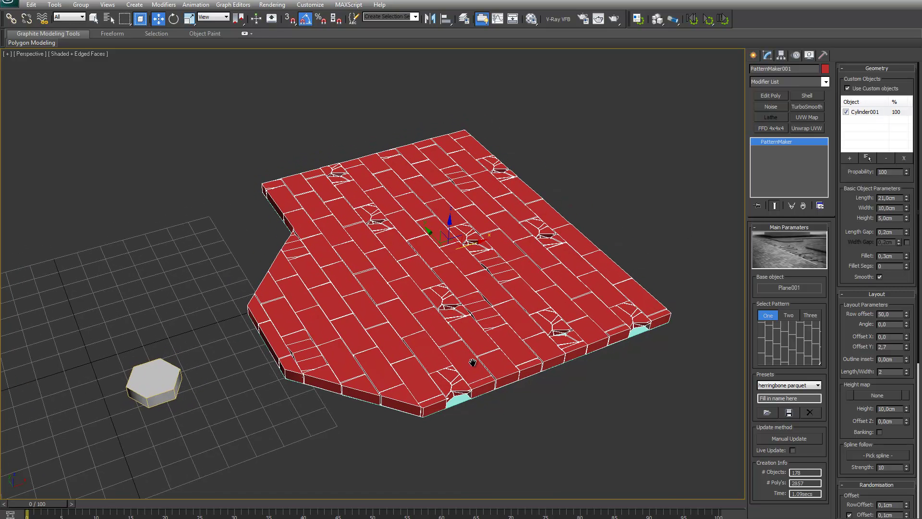
pyautogui.doubleClick(894, 198)
pyautogui.write('17')
pyautogui.press('Tab')
pyautogui.write('15')
pyautogui.press('Tab')
# Regenerate the floor from Cylinder001 and orbit, zoom and pan over the hexagonal tiles.
pyautogui.click(799, 437)
pyautogui.scroll(3, 499, 362)
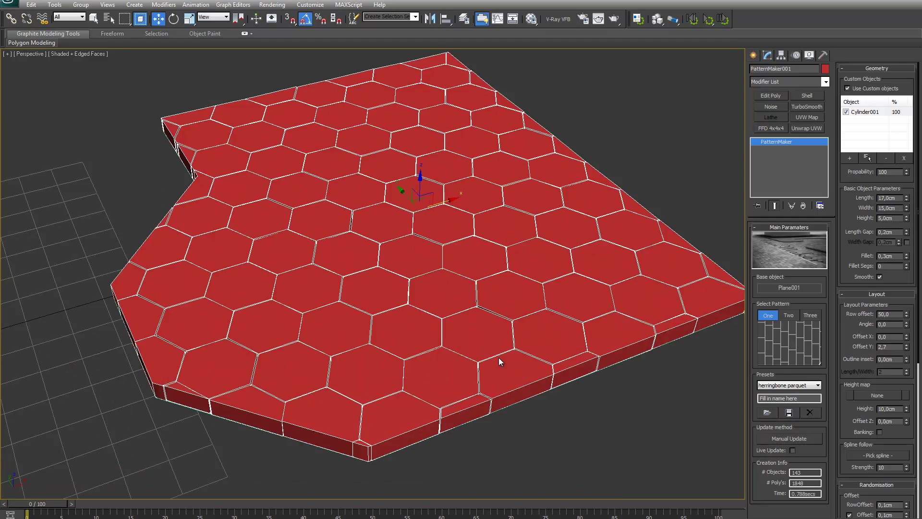
pyautogui.keyDown('alt'); pyautogui.moveTo(500, 358); pyautogui.dragTo(578, 313, button='middle'); pyautogui.keyUp('alt')
pyautogui.scroll(5, 500, 350)
pyautogui.scroll(-5, 500, 351)
pyautogui.scroll(-3, 440, 362)
pyautogui.scroll(3, 375, 382)
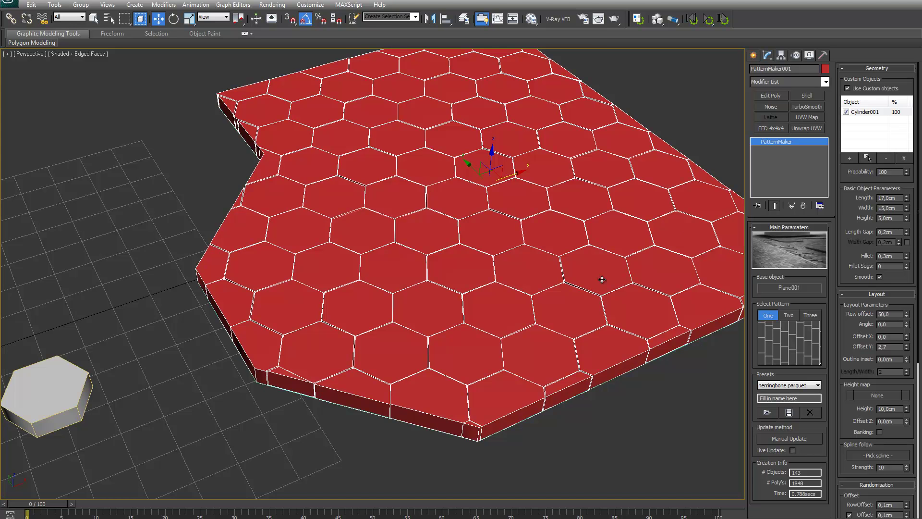
pyautogui.moveTo(601, 279); pyautogui.dragTo(567, 291, button='middle')
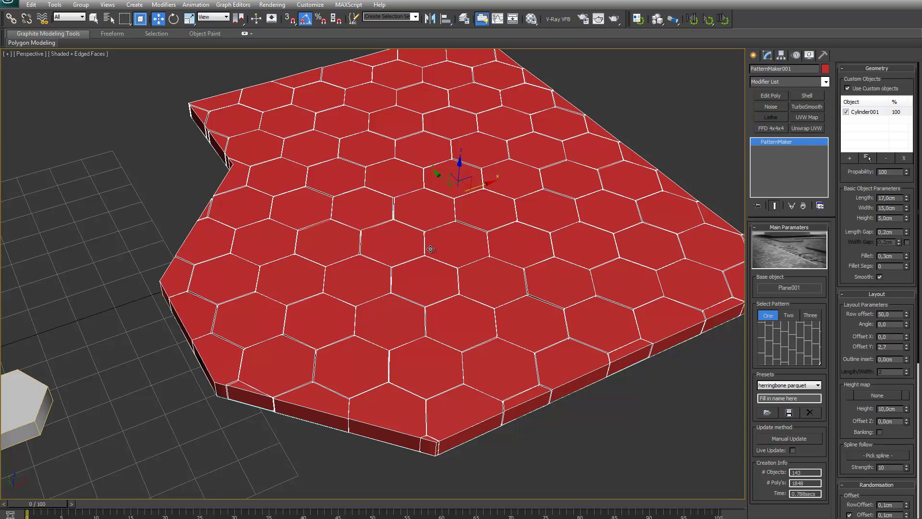
pyautogui.moveTo(528, 276); pyautogui.dragTo(548, 261, button='middle')
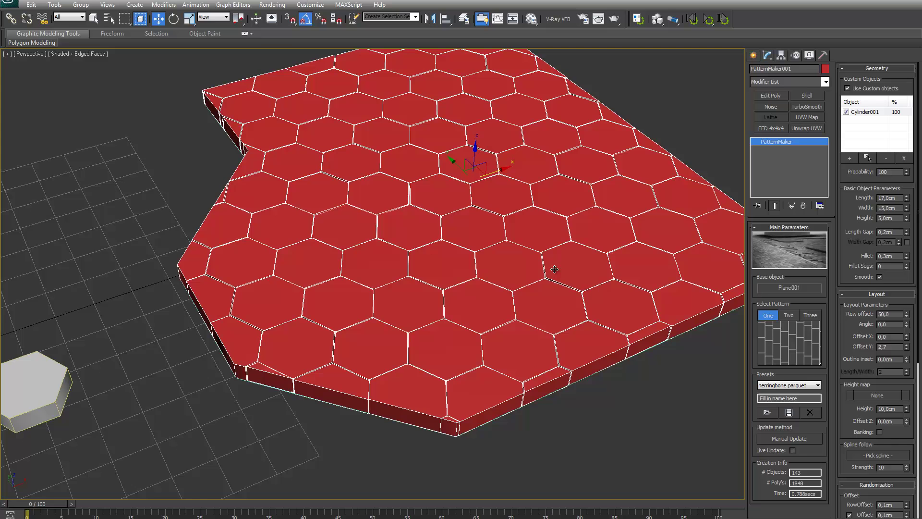
# Replace Cylinder001 with the moved purple Box001 as the floor's custom object.
pyautogui.click(857, 113)
pyautogui.click(886, 158)
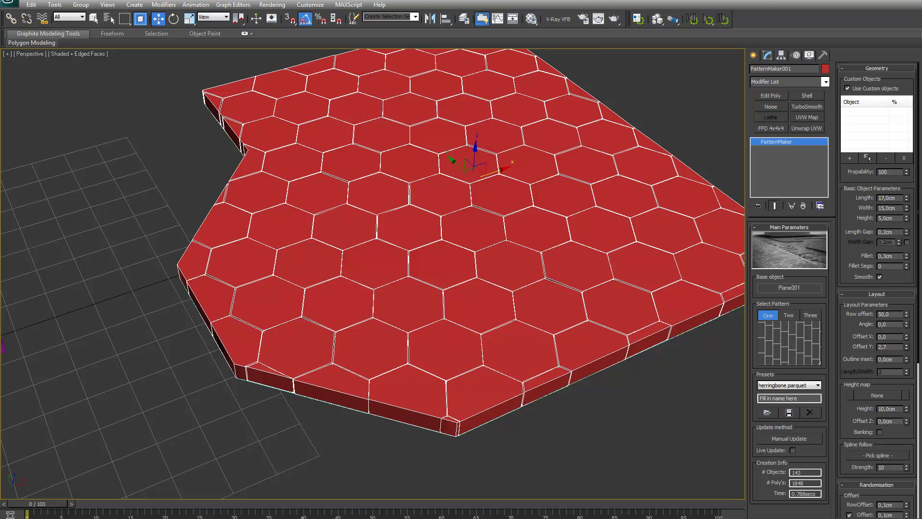
pyautogui.scroll(-3, 436, 285)
pyautogui.click(53, 309)
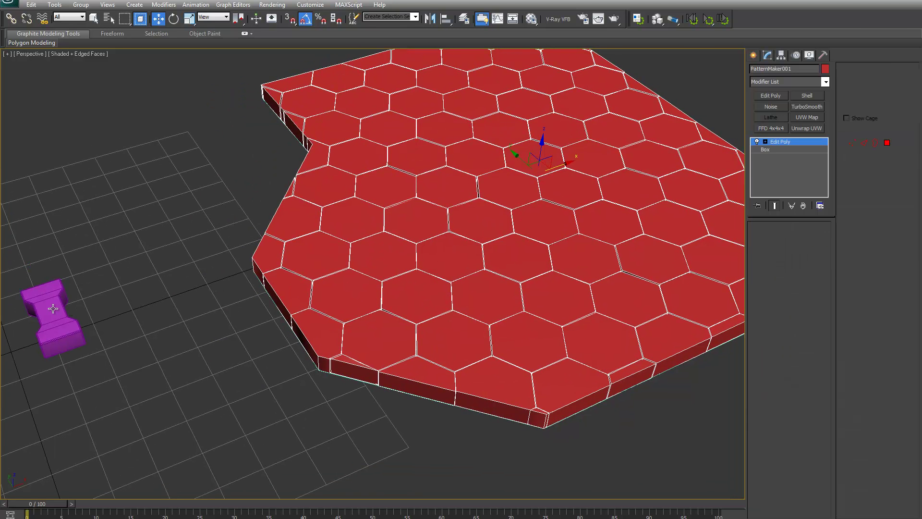
pyautogui.moveTo(72, 315); pyautogui.dragTo(180, 278)
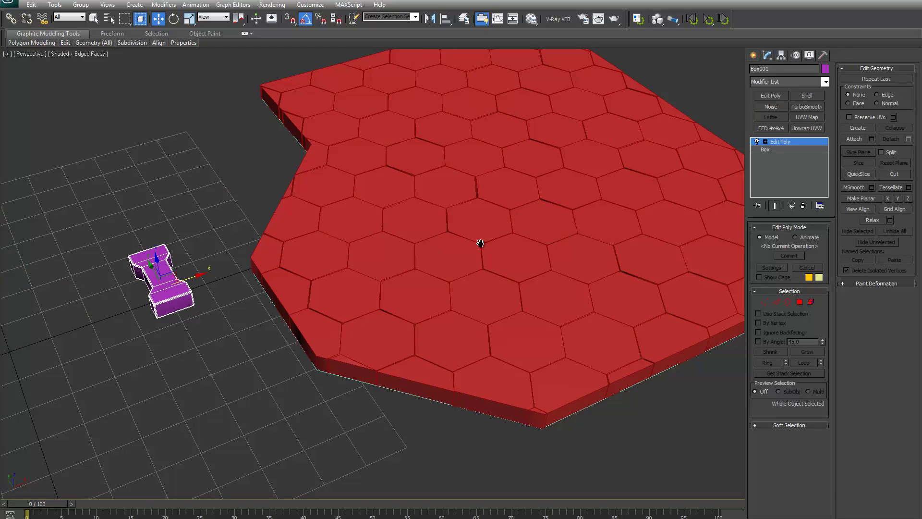
pyautogui.moveTo(480, 243); pyautogui.dragTo(347, 282, button='middle')
pyautogui.click(356, 280)
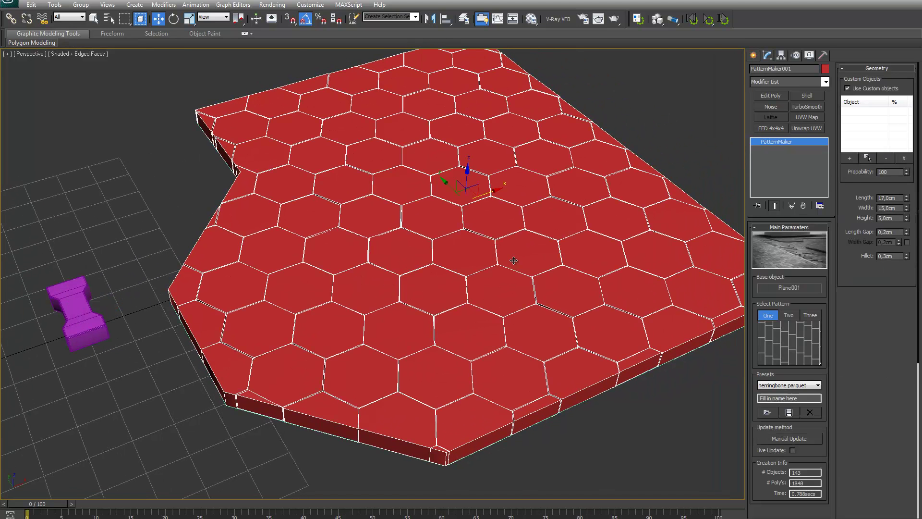
pyautogui.click(854, 159)
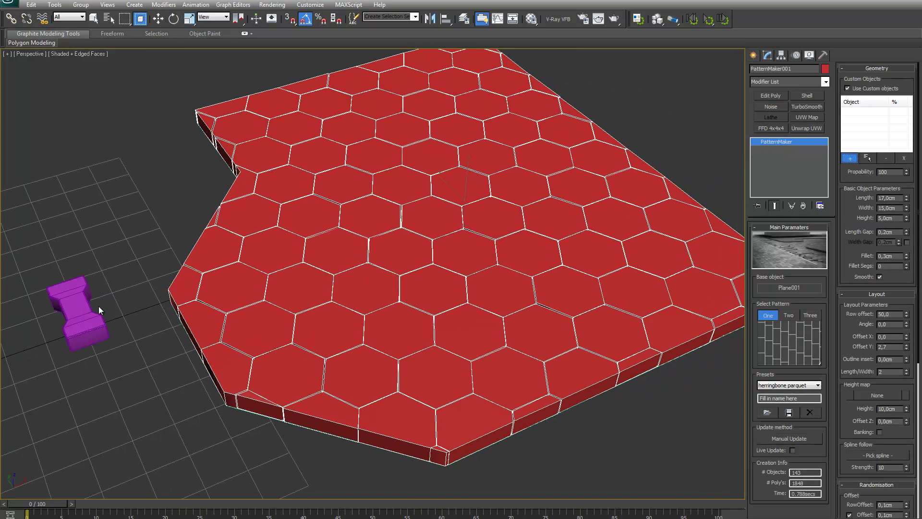
pyautogui.click(81, 304)
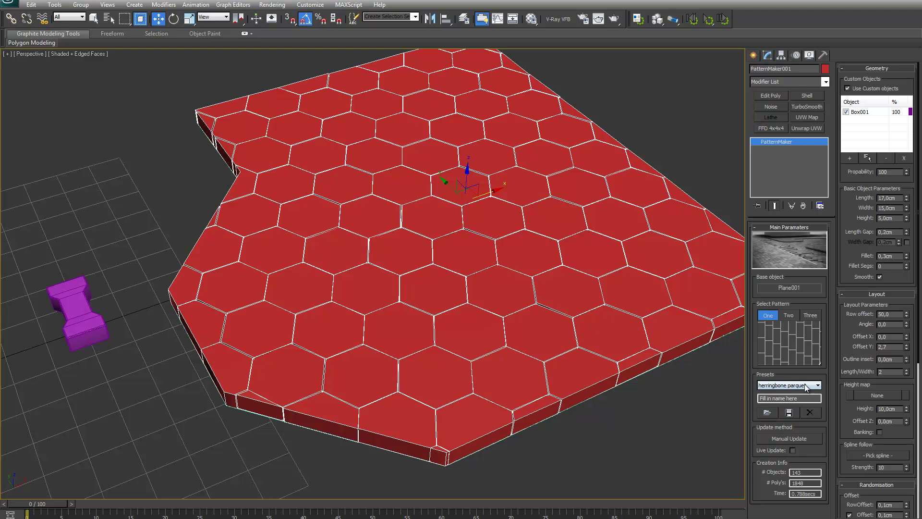
# Load the Example2 preset, giving 21 × 8,3 cm pieces.
pyautogui.click(792, 385)
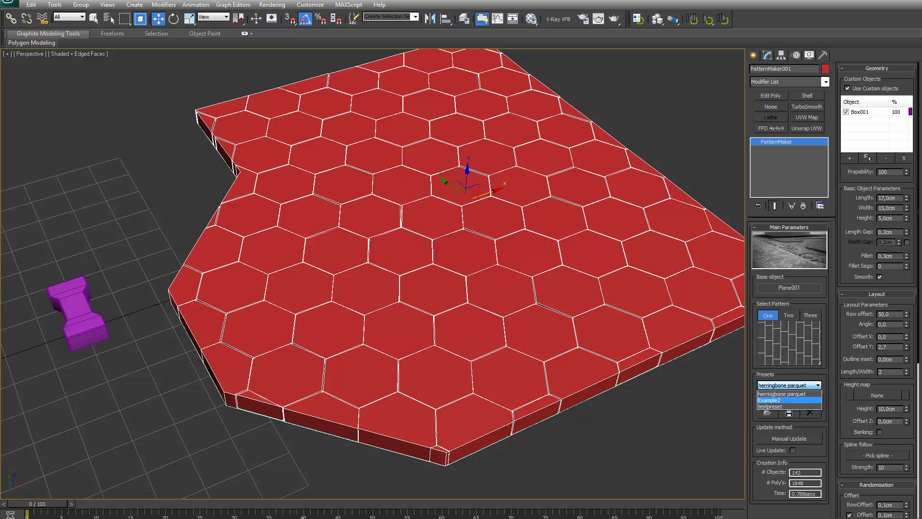
pyautogui.click(781, 398)
pyautogui.click(767, 413)
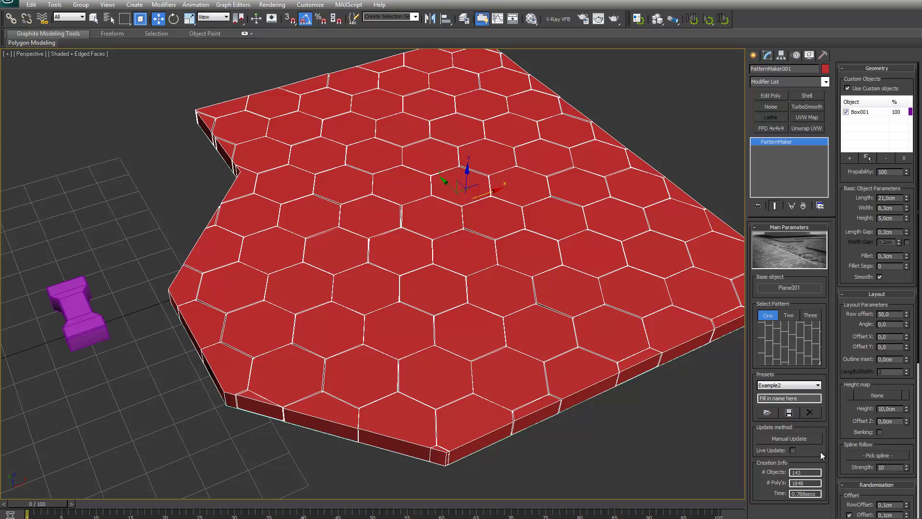
# Regenerate the floor as 302 interlocking Box001 pavers (39478 polygons) and frame it fully.
pyautogui.click(796, 438)
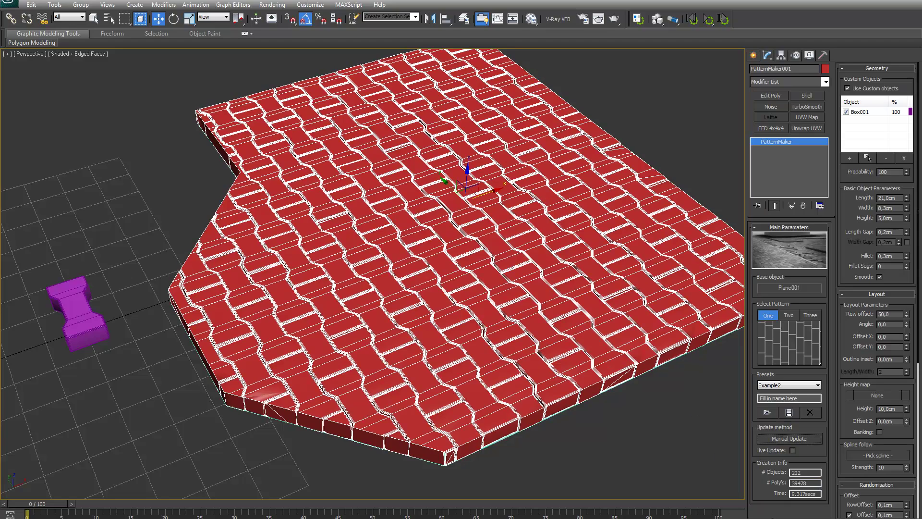
pyautogui.moveTo(811, 483); pyautogui.dragTo(782, 483)
pyautogui.scroll(6, 553, 331)
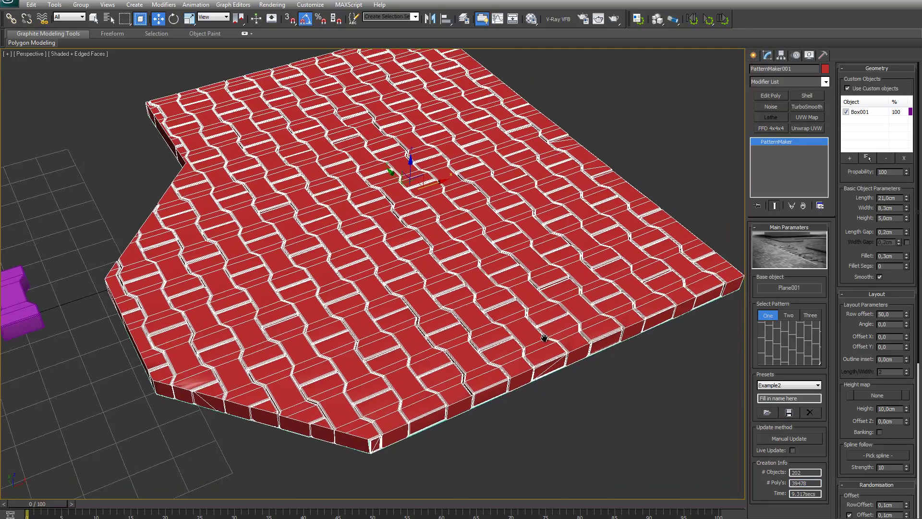
pyautogui.scroll(-8, 478, 364)
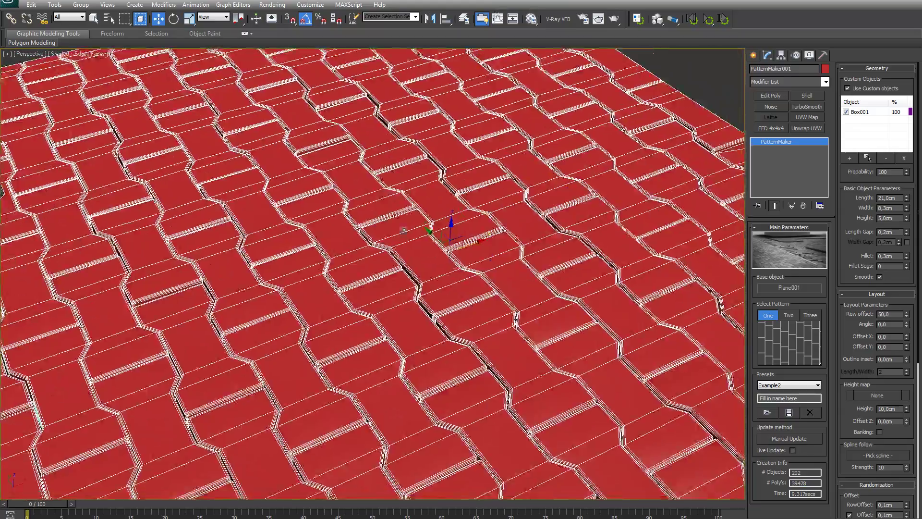
pyautogui.moveTo(404, 230); pyautogui.dragTo(433, 304, button='middle')
pyautogui.scroll(-10, 449, 275)
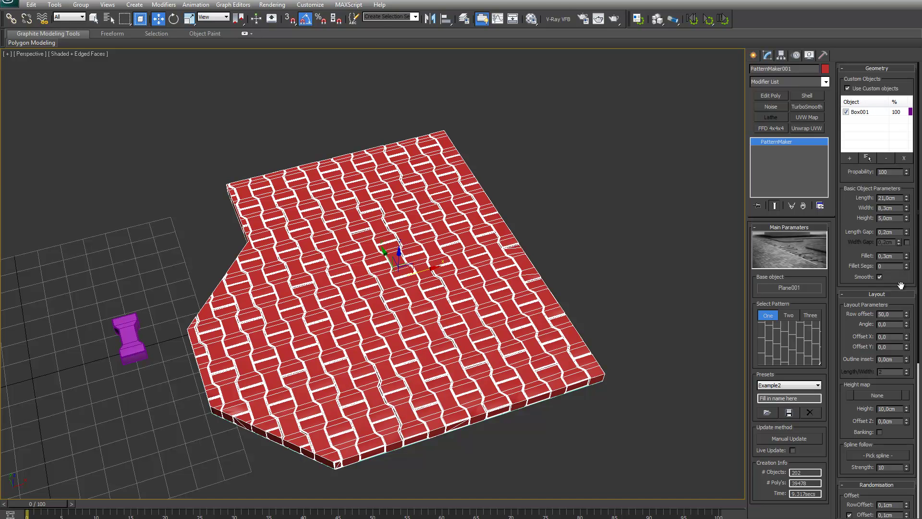
# Remove Box001 from the Custom Objects list.
pyautogui.scroll(-5, 901, 285)
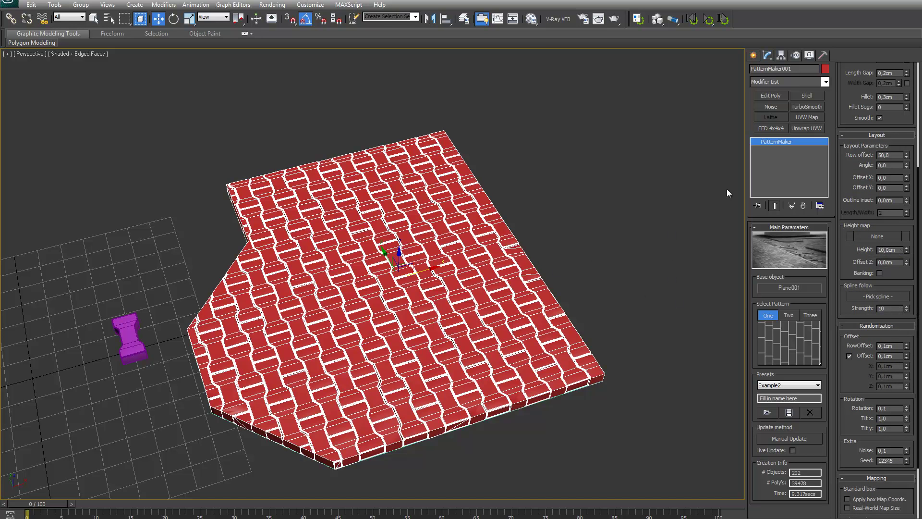
pyautogui.moveTo(894, 118); pyautogui.dragTo(890, 303)
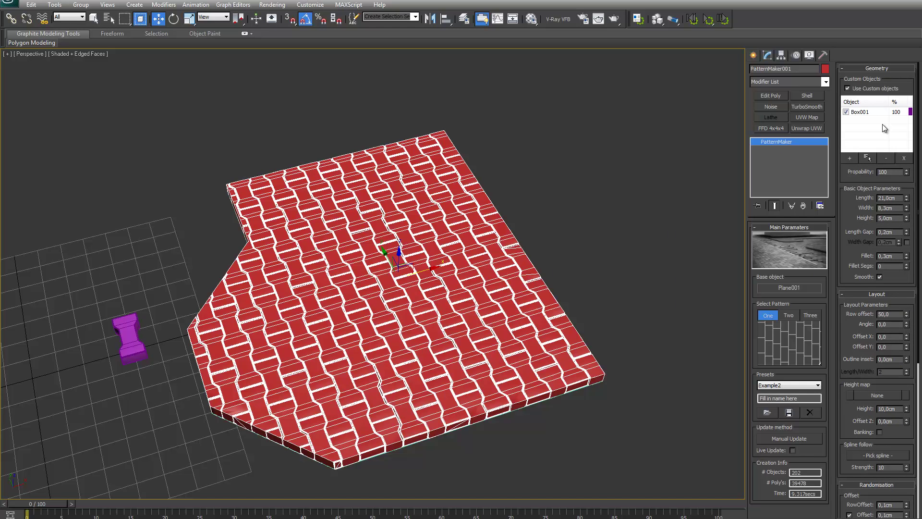
pyautogui.click(855, 114)
pyautogui.click(887, 161)
pyautogui.click(867, 159)
# Set the tile Width to 21 cm and regenerate 90 plain square pavers.
pyautogui.doubleClick(894, 207)
pyautogui.write('21')
pyautogui.press('Tab')
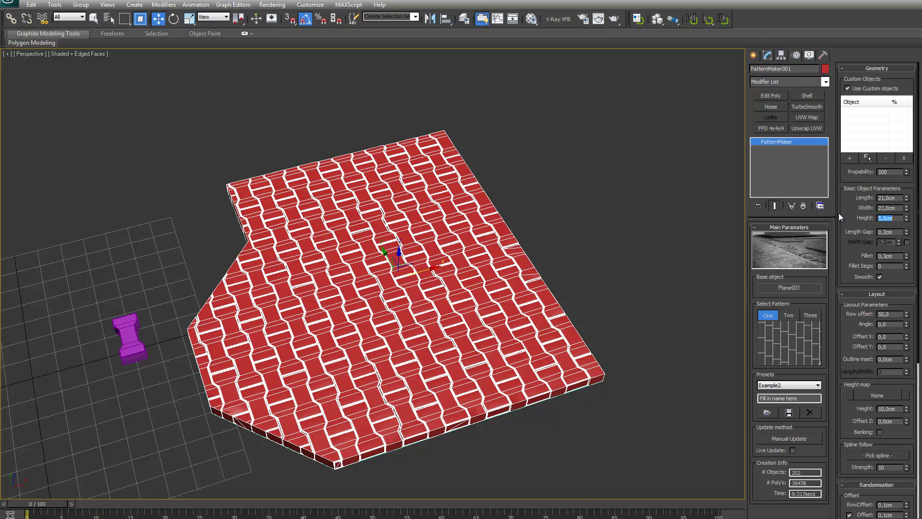
pyautogui.click(797, 437)
pyautogui.moveTo(577, 359); pyautogui.dragTo(560, 330, button='middle')
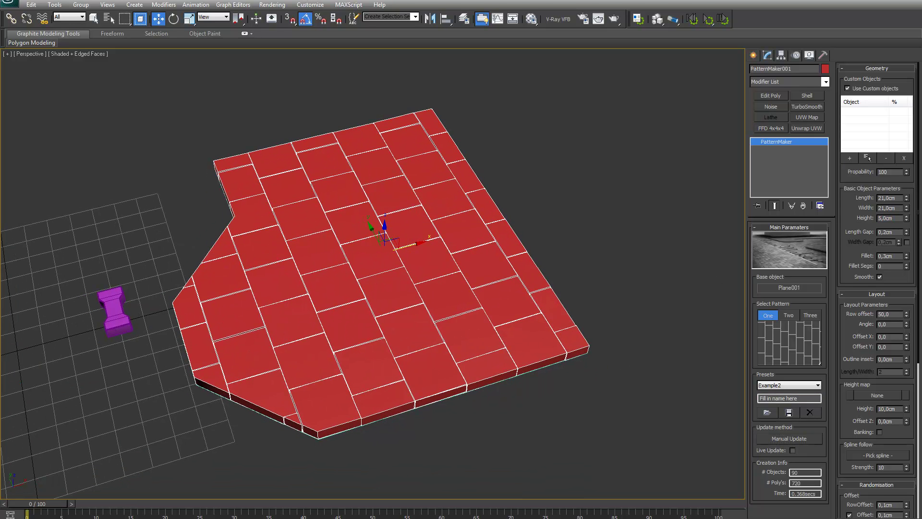
pyautogui.moveTo(482, 263)
pyautogui.mouseDown(button='middle')
pyautogui.moveTo(475, 282)
pyautogui.moveTo(469, 272)
pyautogui.mouseUp(button='middle')
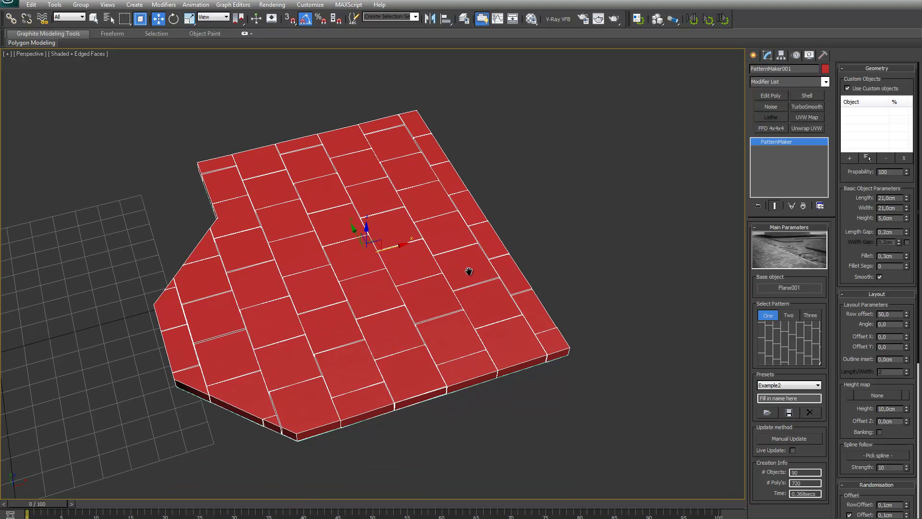
pyautogui.moveTo(889, 385); pyautogui.dragTo(892, 236)
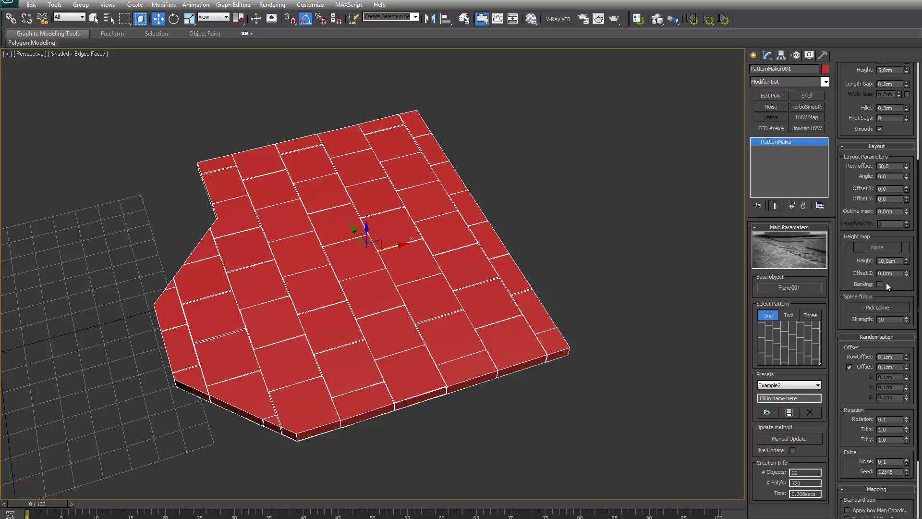
# Drive tile height with a Gradient map at 22,8cm and regenerate the stepped tiles.
pyautogui.click(876, 250)
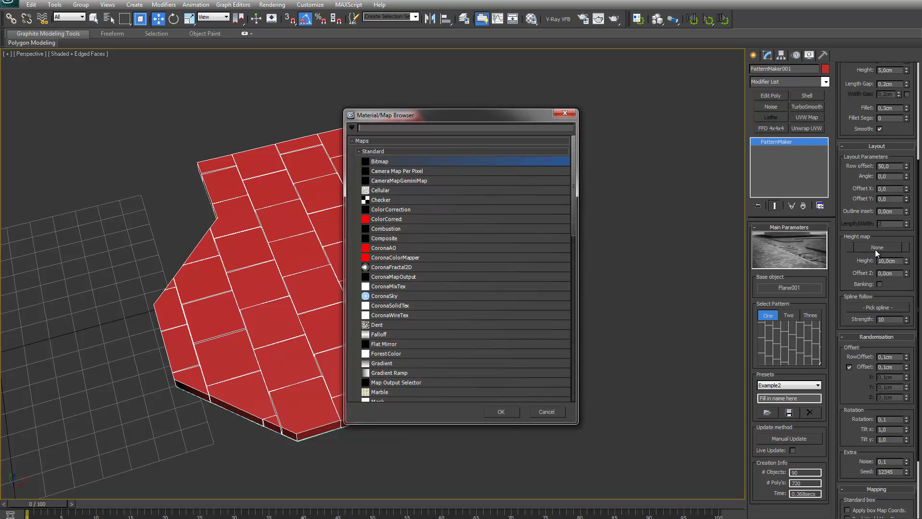
pyautogui.doubleClick(393, 360)
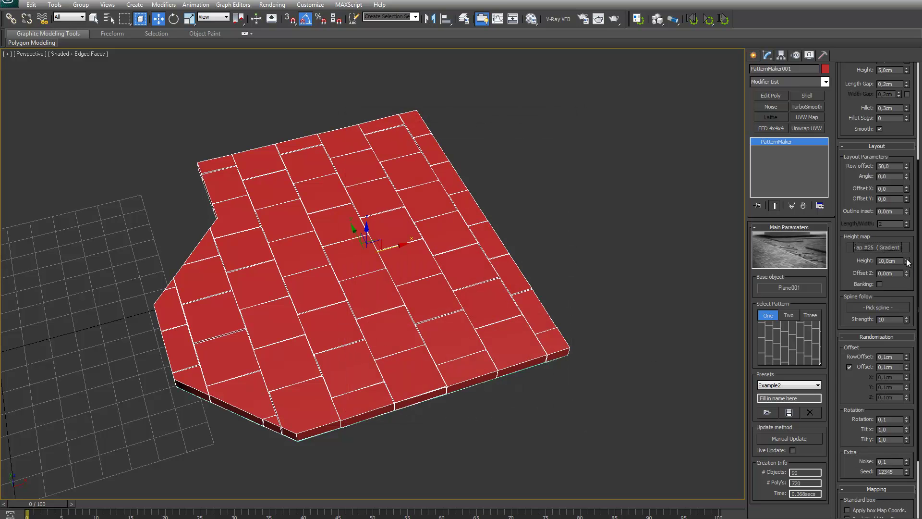
pyautogui.moveTo(907, 262); pyautogui.dragTo(905, 232)
pyautogui.click(791, 438)
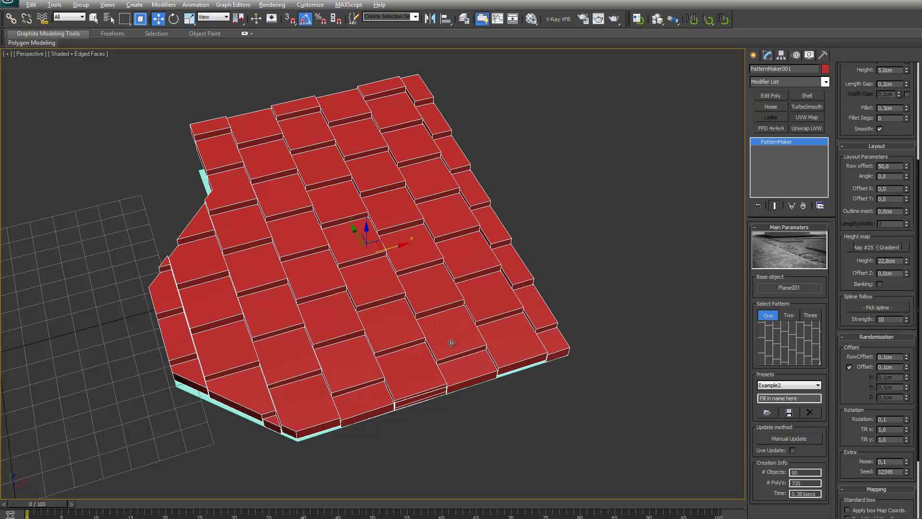
pyautogui.keyDown('alt'); pyautogui.moveTo(448, 342); pyautogui.dragTo(512, 295, button='middle'); pyautogui.keyUp('alt')
pyautogui.scroll(5, 530, 303)
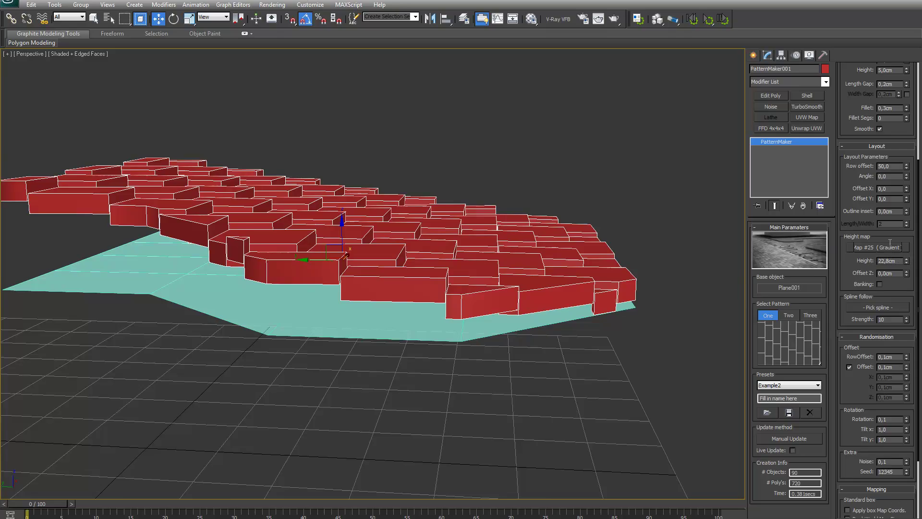
pyautogui.keyDown('alt'); pyautogui.moveTo(652, 262); pyautogui.dragTo(687, 281, button='middle'); pyautogui.keyUp('alt')
pyautogui.scroll(3, 593, 266)
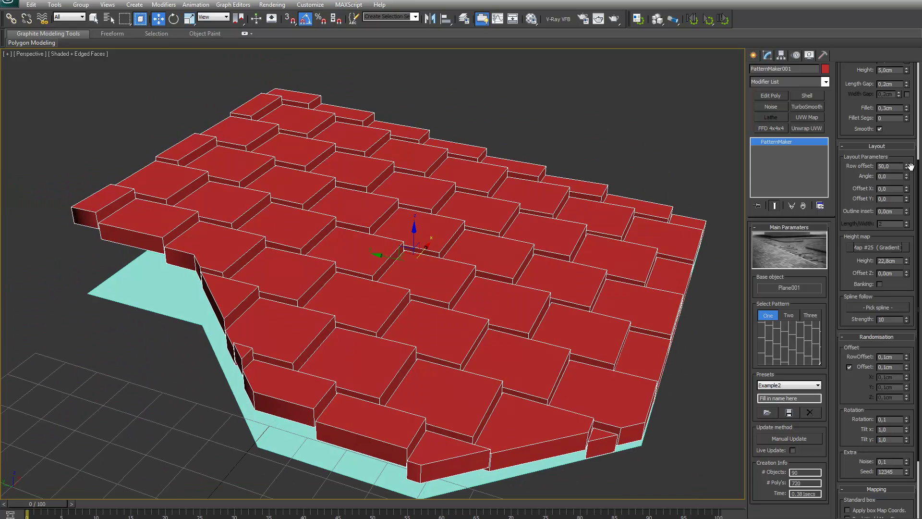
# Regenerate the tiles with zero row offset, then enable Banking so they tilt along the gradient.
pyautogui.click(790, 438)
pyautogui.keyDown('alt'); pyautogui.moveTo(585, 330); pyautogui.dragTo(477, 303, button='middle'); pyautogui.keyUp('alt')
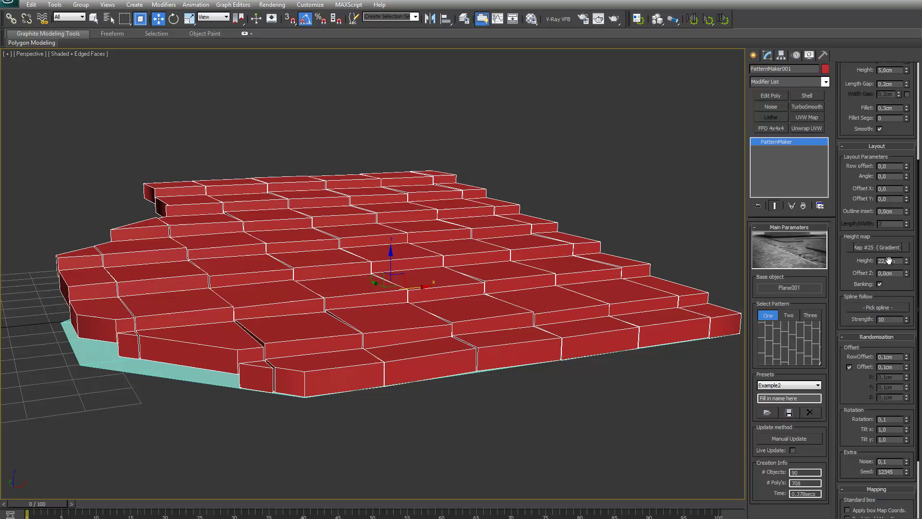
pyautogui.click(879, 285)
pyautogui.keyDown('alt'); pyautogui.moveTo(193, 179); pyautogui.dragTo(336, 323, button='middle'); pyautogui.keyUp('alt')
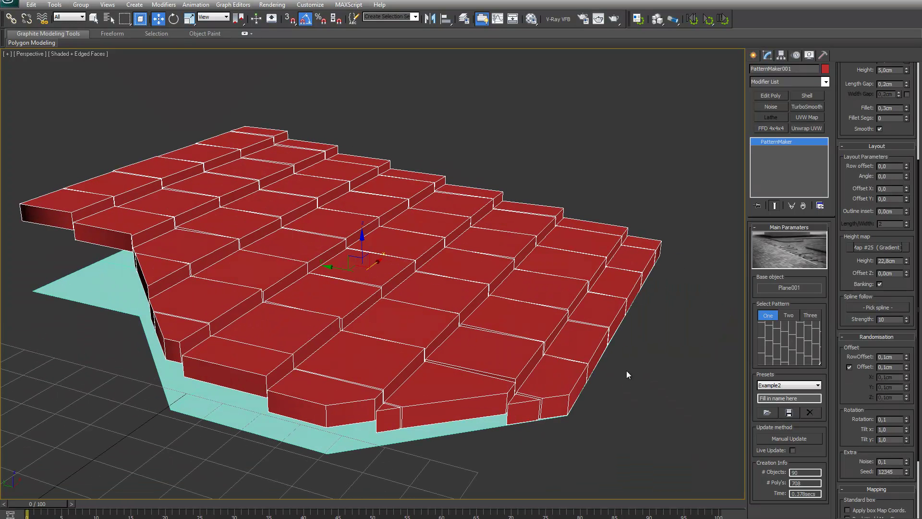
pyautogui.click(793, 439)
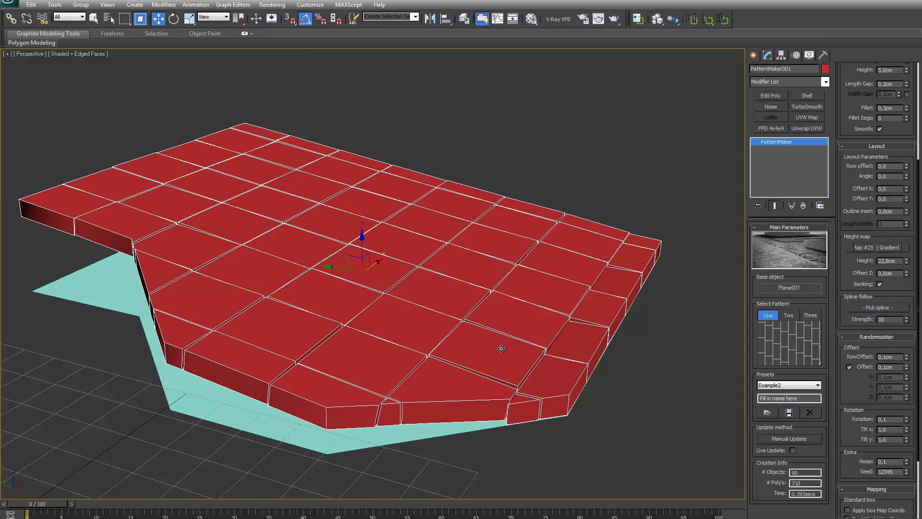
pyautogui.keyDown('alt'); pyautogui.moveTo(490, 347); pyautogui.dragTo(527, 338, button='middle'); pyautogui.keyUp('alt')
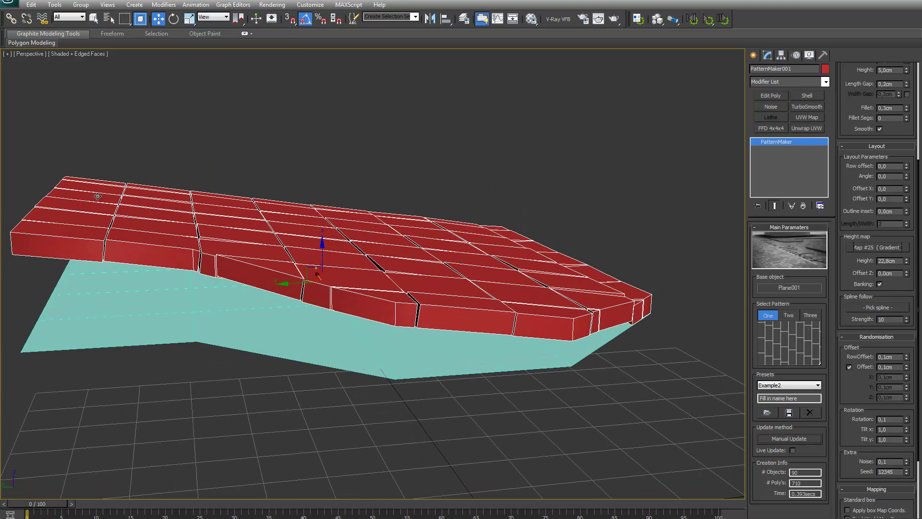
pyautogui.keyDown('alt'); pyautogui.moveTo(511, 277); pyautogui.dragTo(474, 286, button='middle'); pyautogui.keyUp('alt')
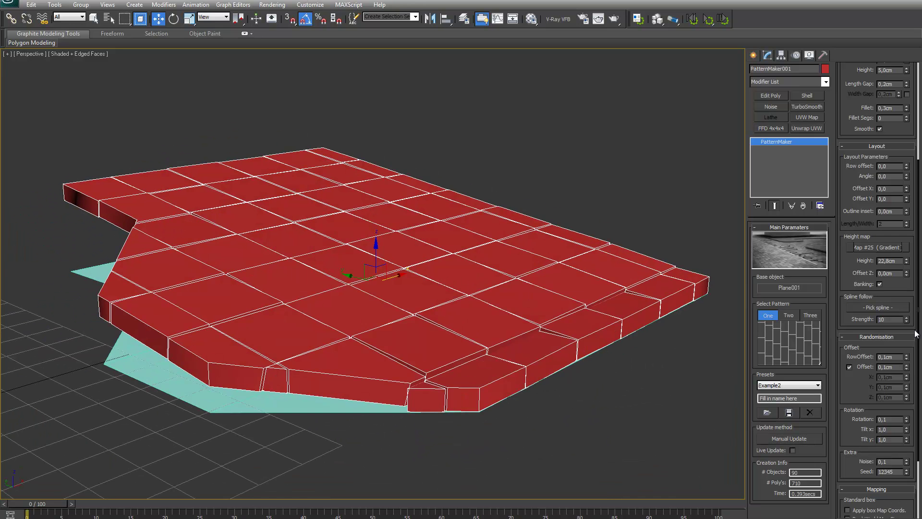
pyautogui.click(881, 248)
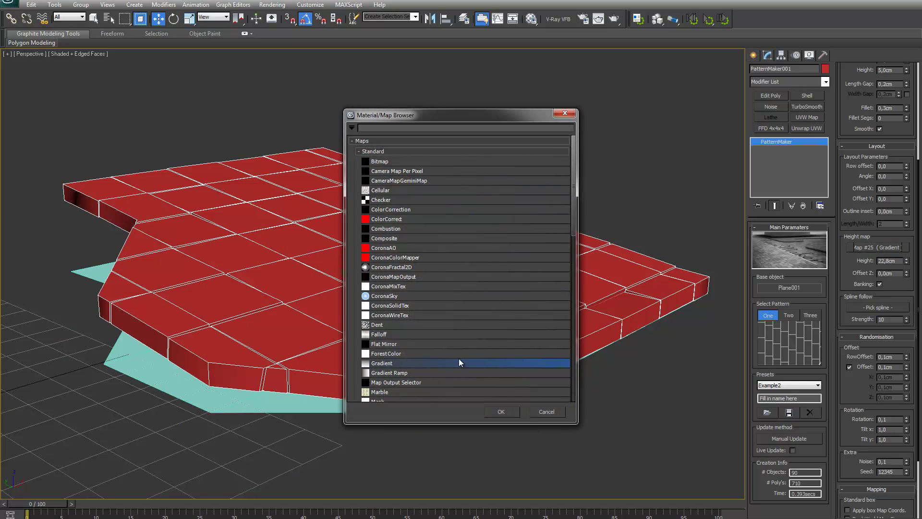
# Replace the height map with a Noise map (Map #26) and regenerate the wavy banked tiles.
pyautogui.moveTo(574, 189); pyautogui.dragTo(574, 269)
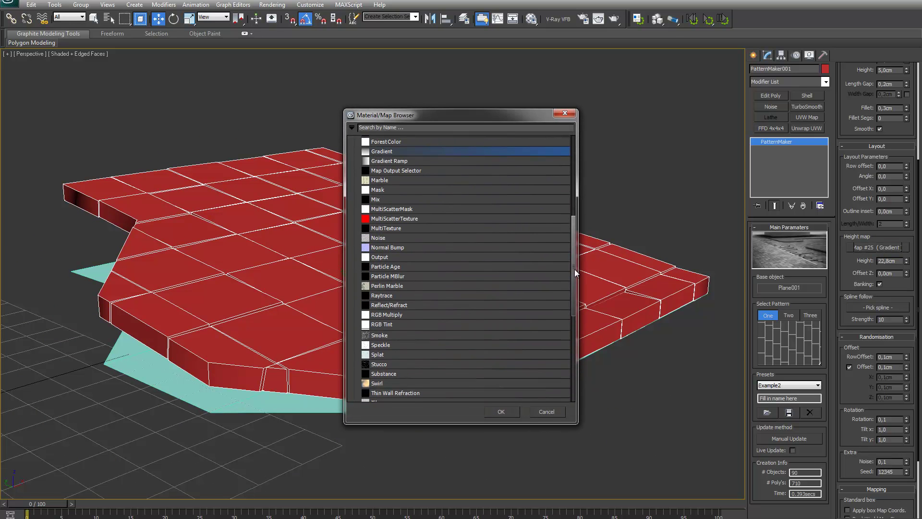
pyautogui.doubleClick(399, 238)
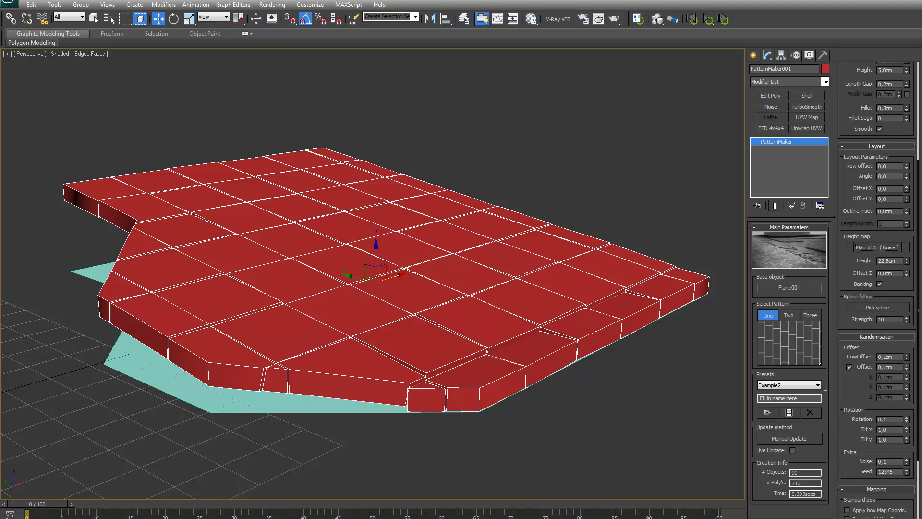
pyautogui.click(792, 437)
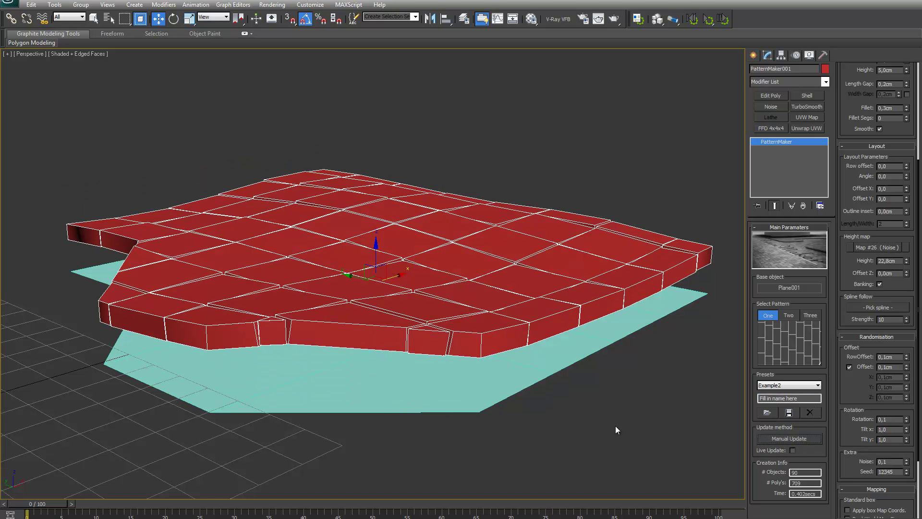
pyautogui.keyDown('alt'); pyautogui.moveTo(555, 354); pyautogui.dragTo(523, 340, button='middle'); pyautogui.keyUp('alt')
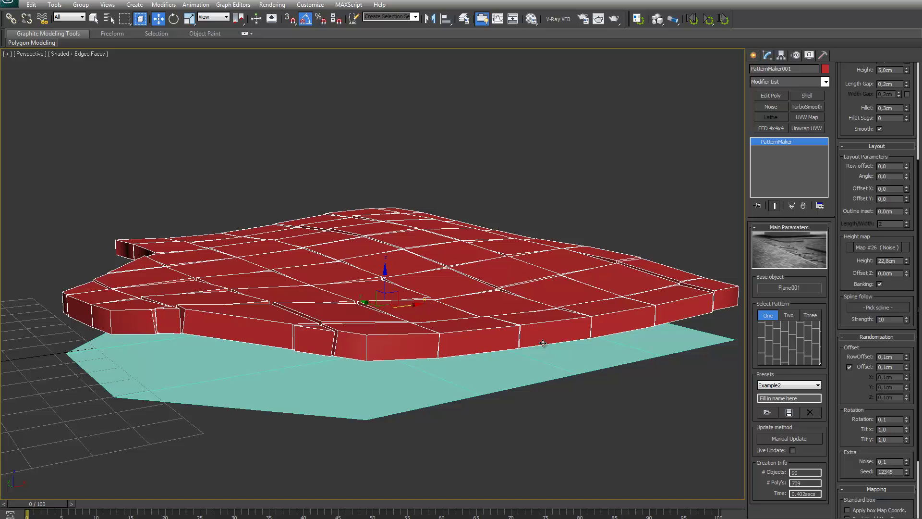
pyautogui.moveTo(542, 343); pyautogui.dragTo(473, 304, button='middle')
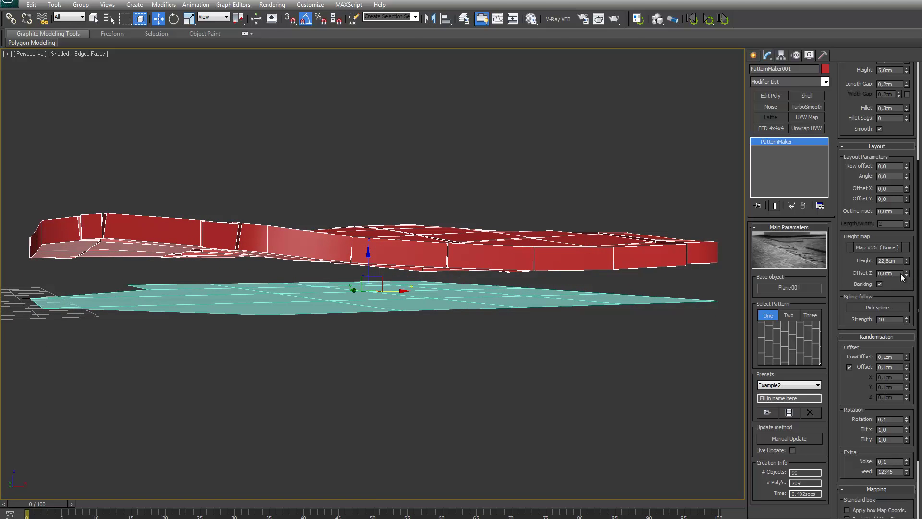
# Lower Offset Z to -9,2cm so the noise-bumped tiles rest on the teal base plane.
pyautogui.moveTo(906, 274); pyautogui.dragTo(910, 320)
pyautogui.click(794, 439)
pyautogui.keyDown('alt'); pyautogui.moveTo(737, 414); pyautogui.dragTo(589, 390, button='middle'); pyautogui.keyUp('alt')
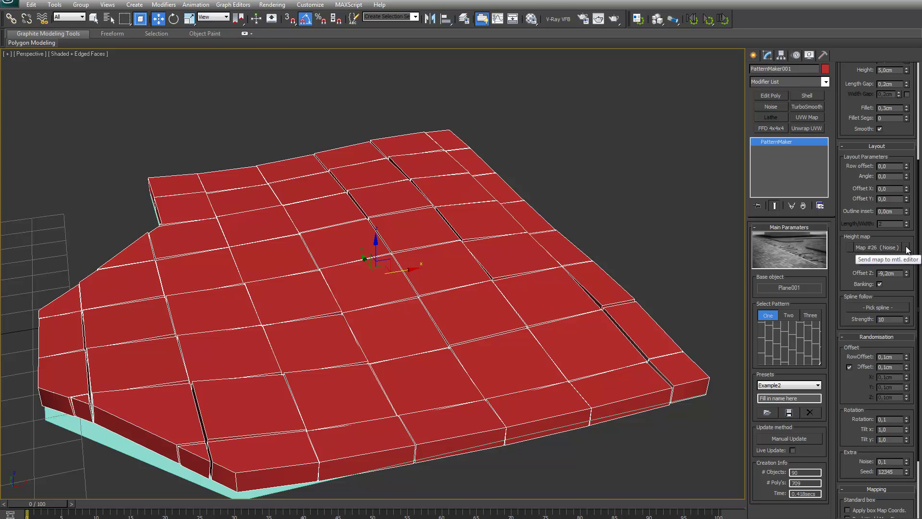
# Load the Noise height map into the Material Editor for editing.
pyautogui.click(532, 19)
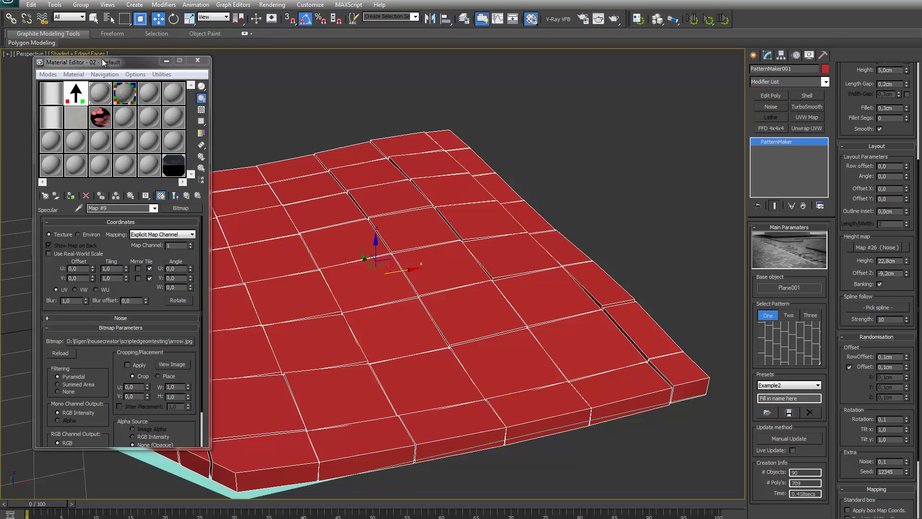
pyautogui.click(103, 55)
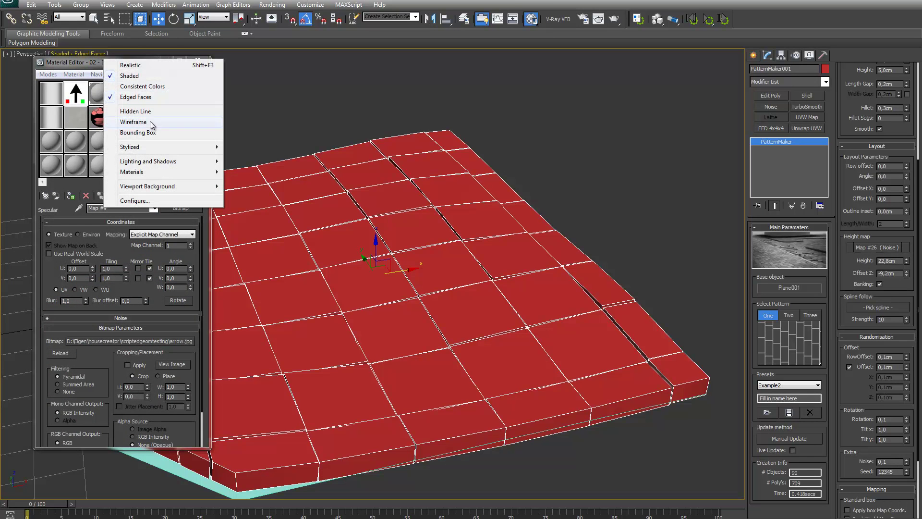
pyautogui.click(89, 69)
pyautogui.click(877, 248)
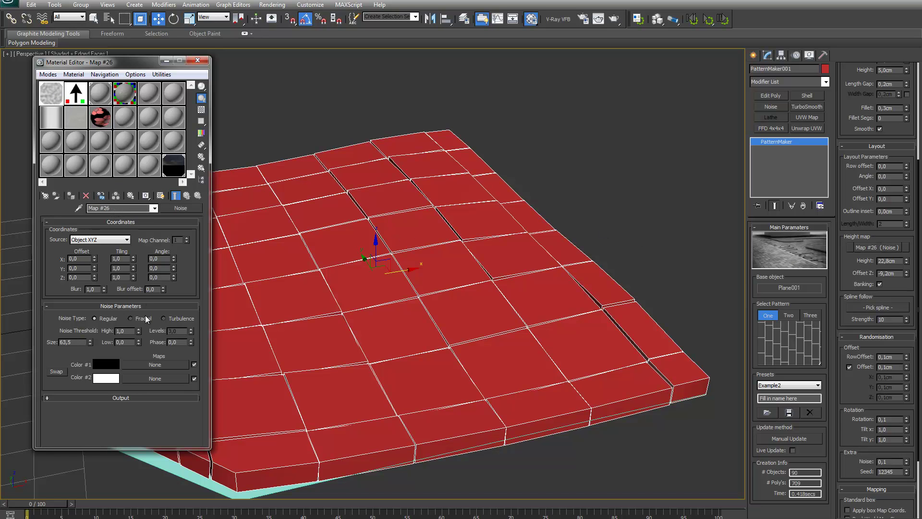
# Set the Noise Type to Turbulence and rebuild the tiles into scattered, tilted slabs.
pyautogui.click(176, 319)
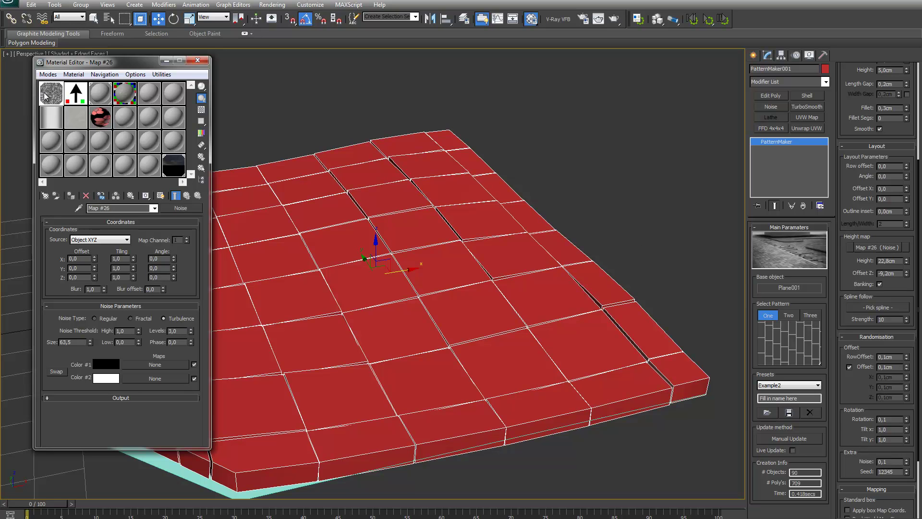
pyautogui.click(792, 439)
pyautogui.keyDown('alt'); pyautogui.moveTo(509, 381); pyautogui.dragTo(425, 148, button='middle'); pyautogui.keyUp('alt')
pyautogui.scroll(5, 535, 306)
pyautogui.scroll(-5, 534, 306)
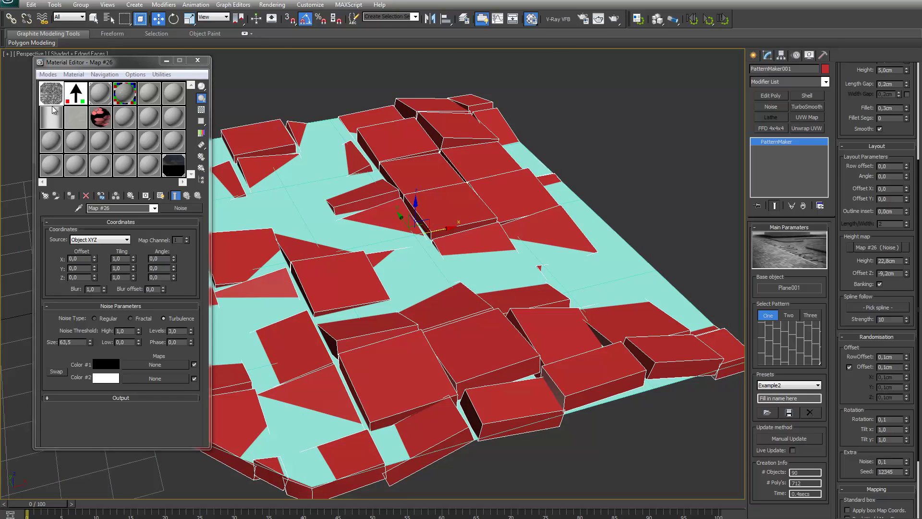
# Use composite Map #10 as the height map and rebuild the tiles into an arch.
pyautogui.moveTo(54, 110); pyautogui.dragTo(54, 94)
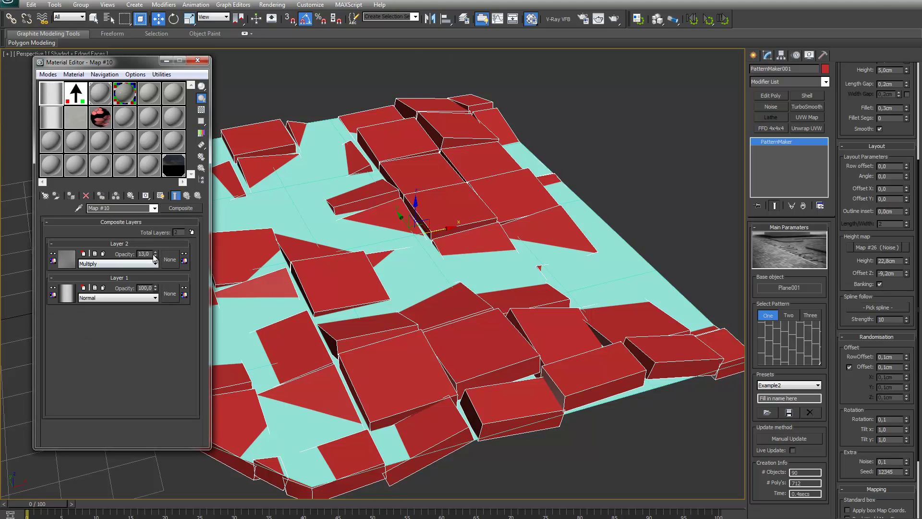
pyautogui.moveTo(154, 260); pyautogui.dragTo(851, 249)
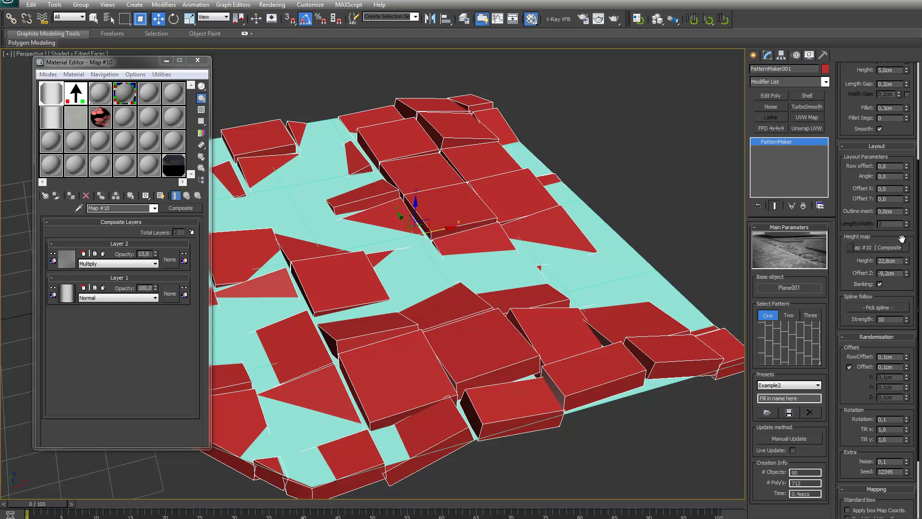
pyautogui.click(803, 440)
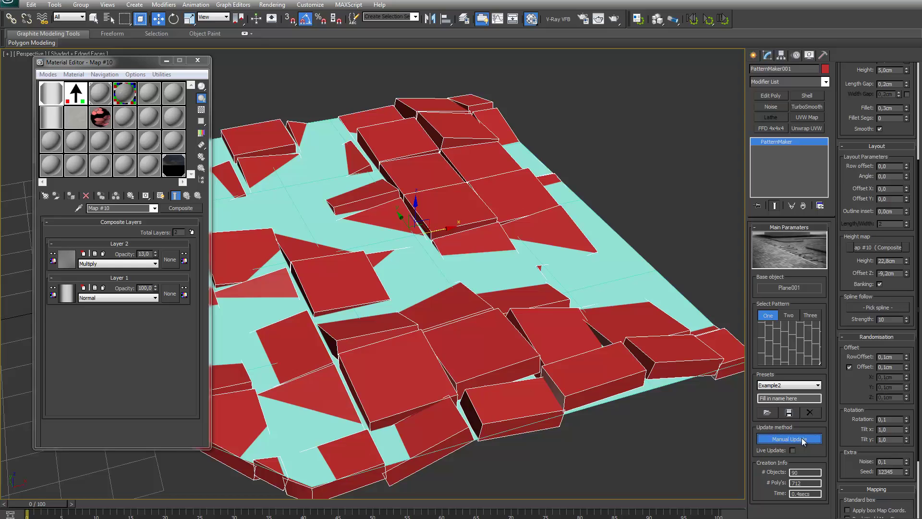
pyautogui.moveTo(511, 353)
pyautogui.keyDown('alt'); pyautogui.mouseDown(button='middle')
pyautogui.moveTo(521, 381)
pyautogui.moveTo(503, 362)
pyautogui.moveTo(511, 366)
pyautogui.mouseUp(button='middle'); pyautogui.keyUp('alt')
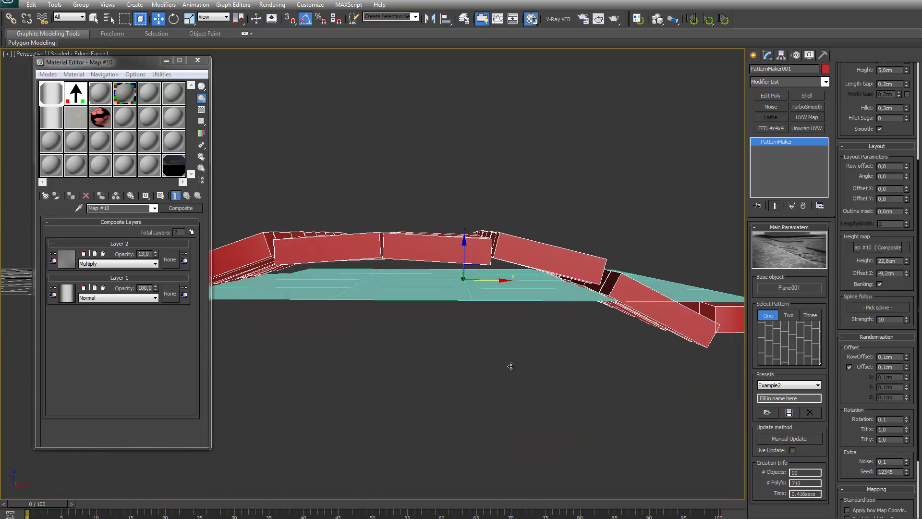
# Reset Offset Z to 0,0cm, rebuild the arched bricks, and clear the height map to None.
pyautogui.rightClick(907, 274)
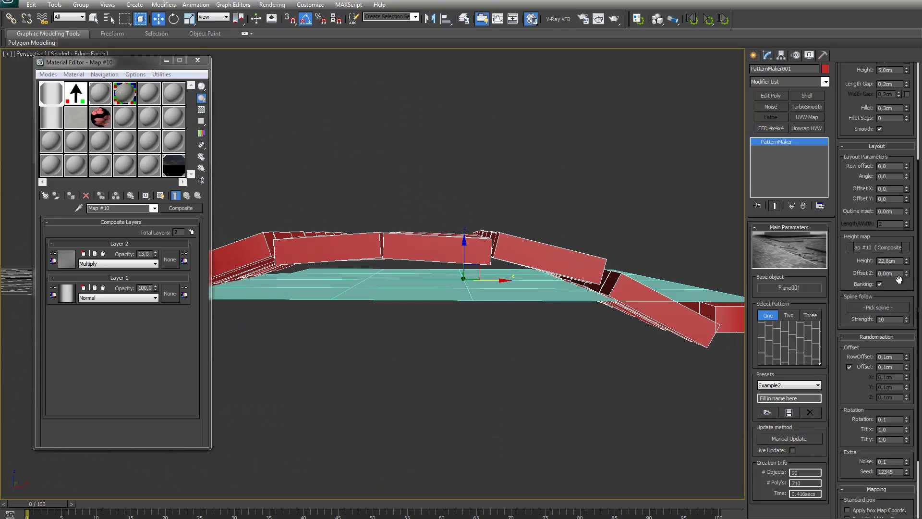
pyautogui.click(795, 439)
pyautogui.keyDown('alt'); pyautogui.moveTo(533, 312); pyautogui.dragTo(549, 325, button='middle'); pyautogui.keyUp('alt')
pyautogui.scroll(5, 543, 346)
pyautogui.scroll(-6, 537, 368)
pyautogui.keyDown('alt'); pyautogui.moveTo(535, 371); pyautogui.dragTo(557, 359, button='middle'); pyautogui.keyUp('alt')
pyautogui.scroll(3, 614, 339)
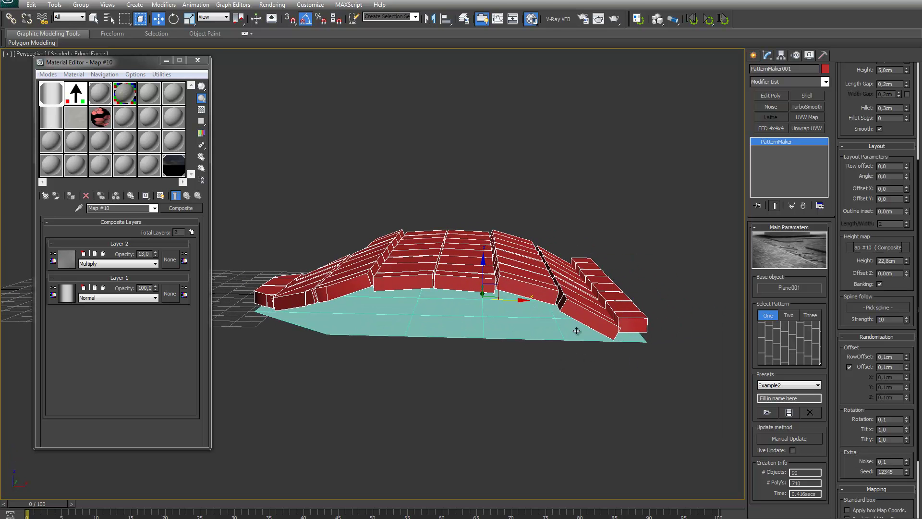
pyautogui.rightClick(884, 250)
pyautogui.click(868, 262)
# Close the Material Editor and rebuild the tiles flat without a height map.
pyautogui.click(197, 60)
pyautogui.moveTo(576, 384); pyautogui.dragTo(518, 384, button='middle')
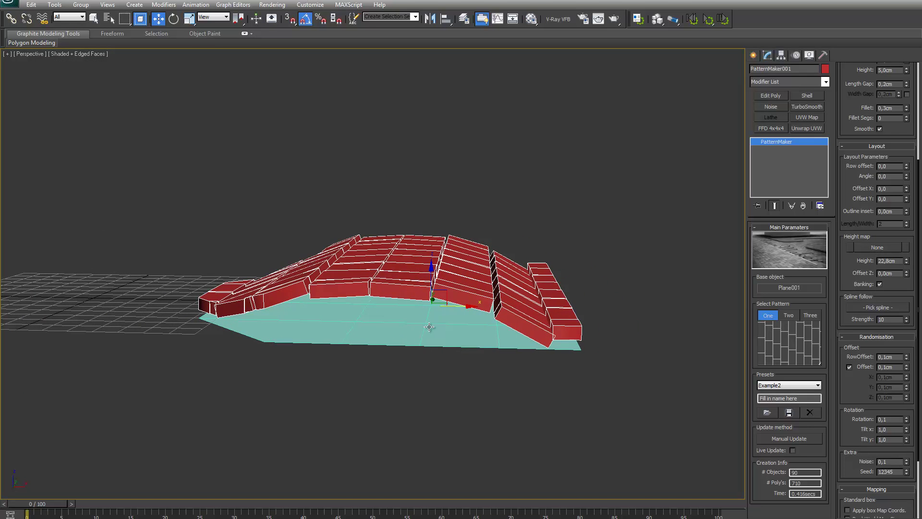
pyautogui.click(800, 440)
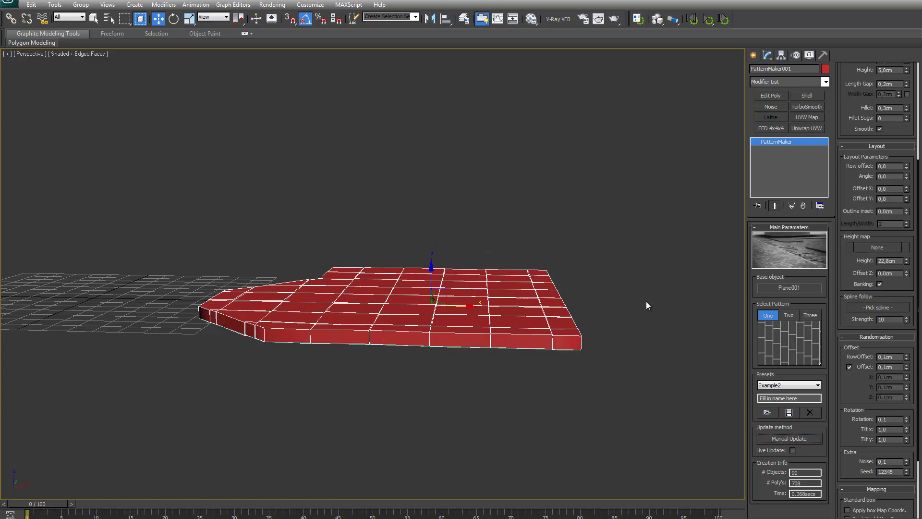
pyautogui.keyDown('alt'); pyautogui.moveTo(646, 302); pyautogui.dragTo(615, 274, button='middle'); pyautogui.keyUp('alt')
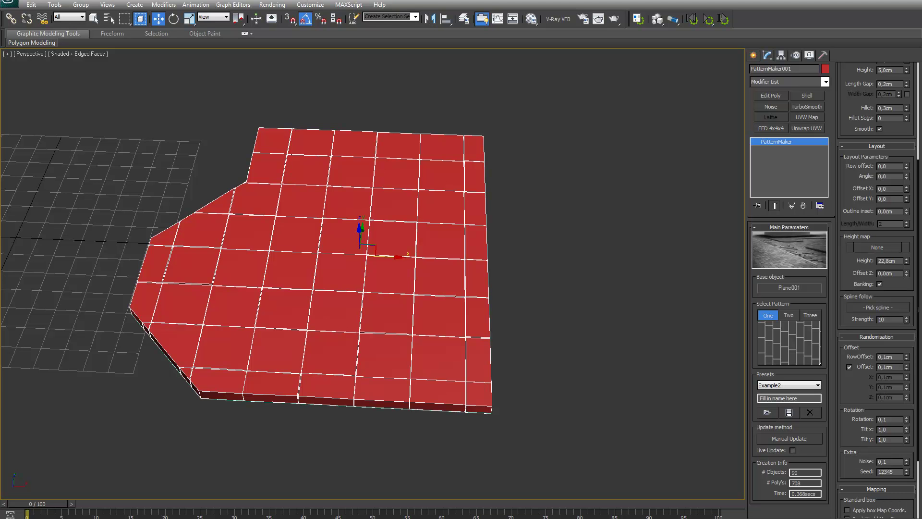
pyautogui.moveTo(591, 261); pyautogui.dragTo(534, 236, button='middle')
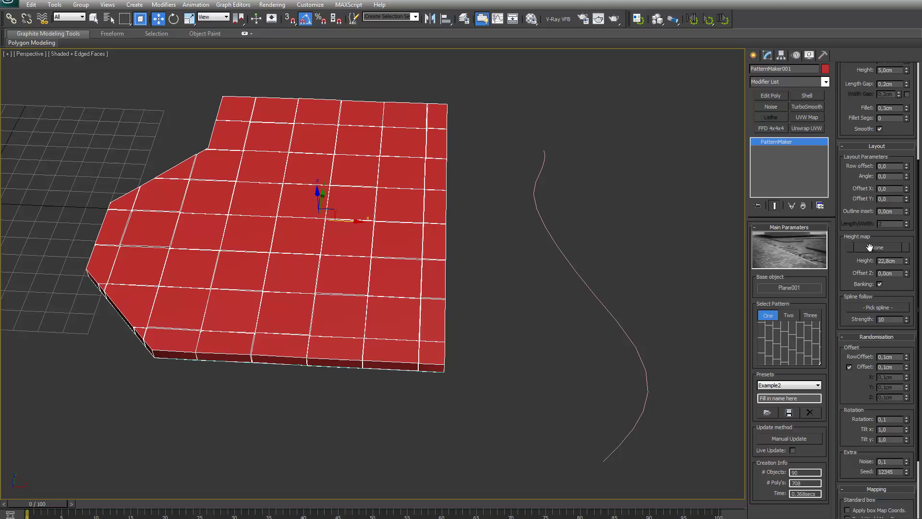
# Set the tile width to 10,0cm and regenerate the pattern with narrower tiles.
pyautogui.moveTo(899, 129); pyautogui.dragTo(899, 207)
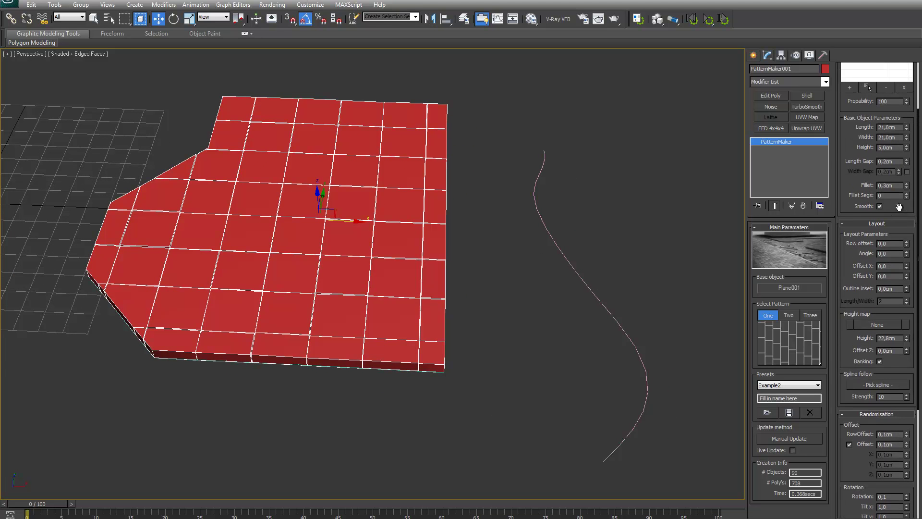
pyautogui.doubleClick(899, 137)
pyautogui.write('10')
pyautogui.press('Tab')
pyautogui.click(794, 439)
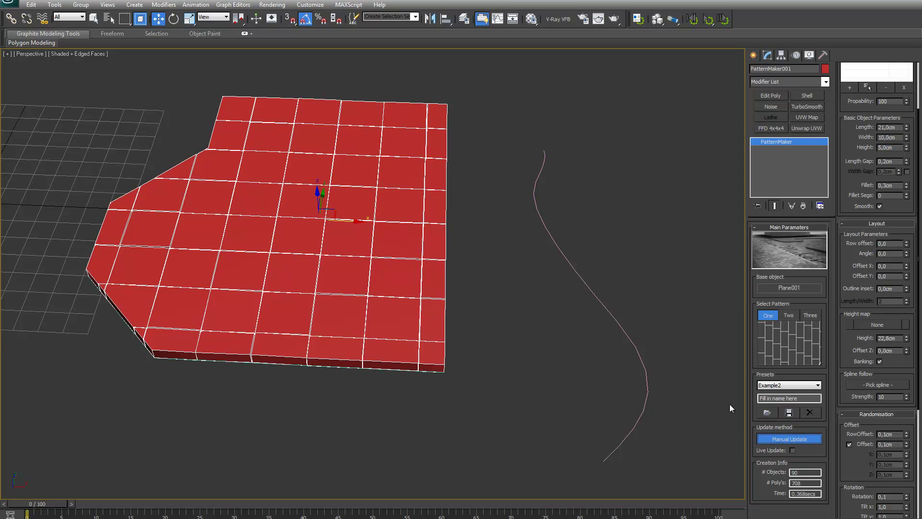
pyautogui.moveTo(547, 373); pyautogui.dragTo(514, 378, button='middle')
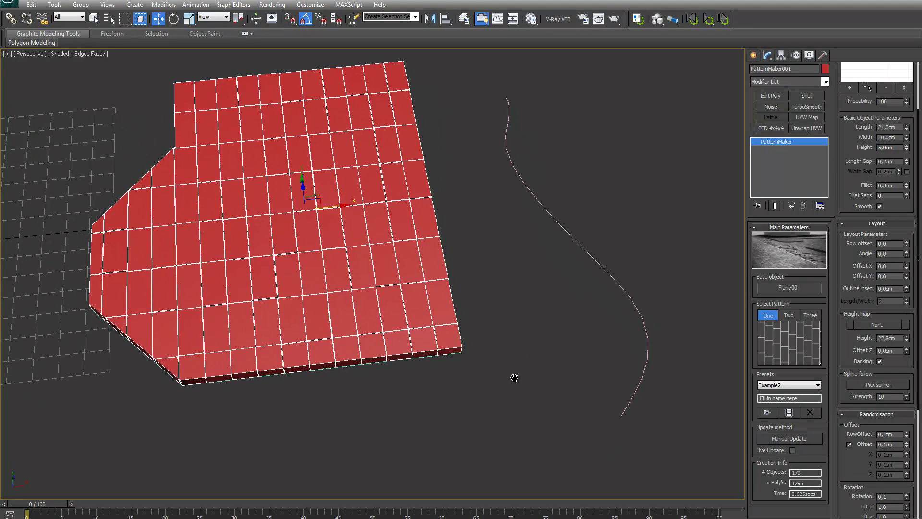
# Make the tiles follow spline Line001 at strength 53 and rebuild them rotated along it.
pyautogui.click(883, 385)
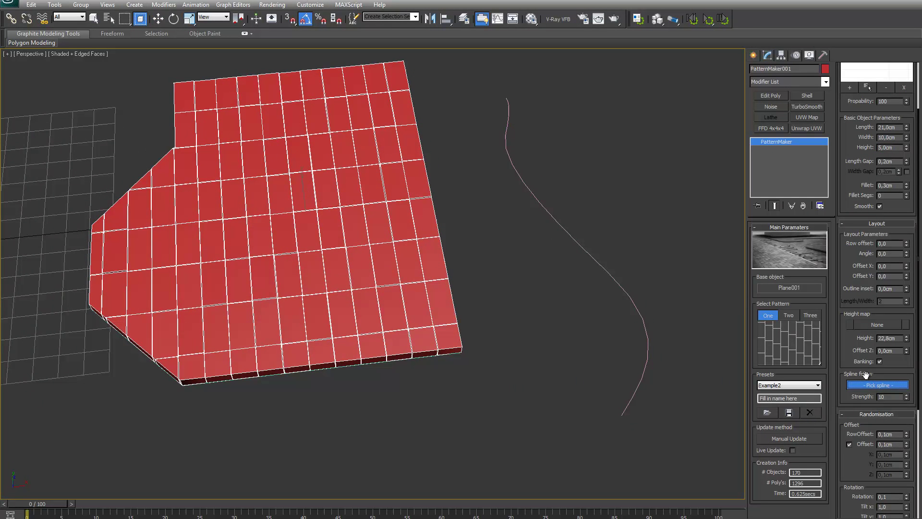
pyautogui.click(579, 242)
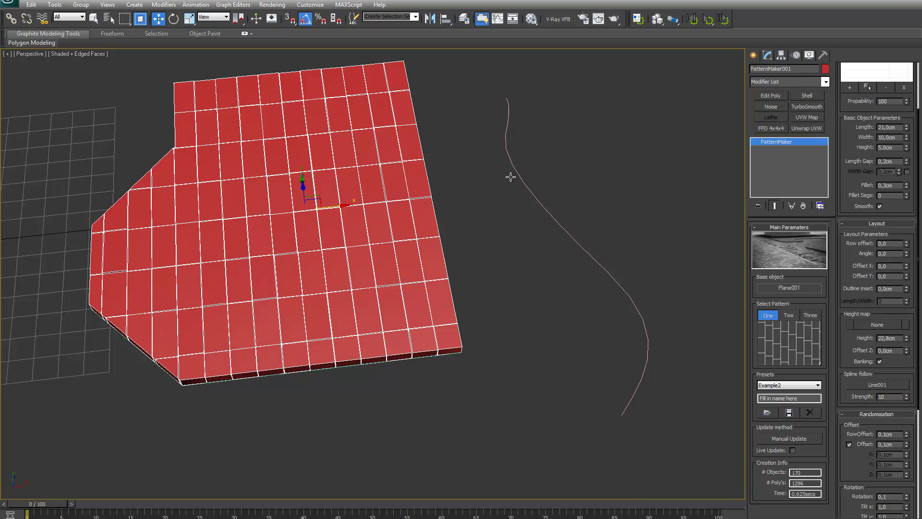
pyautogui.moveTo(544, 304); pyautogui.dragTo(532, 328, button='middle')
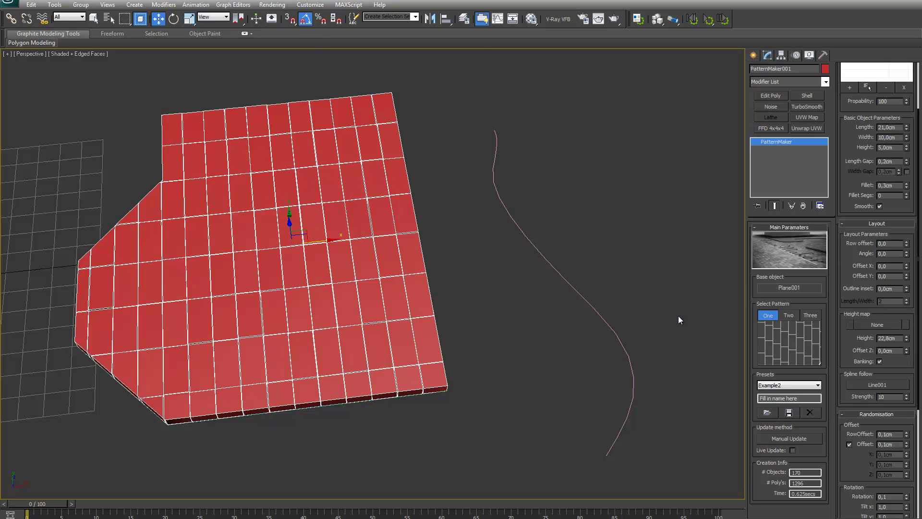
pyautogui.moveTo(909, 396); pyautogui.dragTo(909, 355)
pyautogui.click(787, 438)
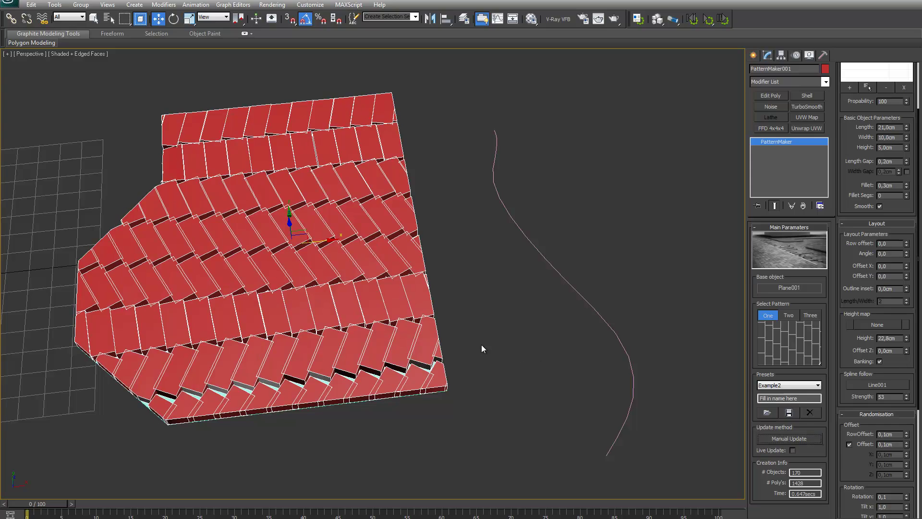
pyautogui.keyDown('alt'); pyautogui.moveTo(477, 354); pyautogui.dragTo(480, 397, button='middle'); pyautogui.keyUp('alt')
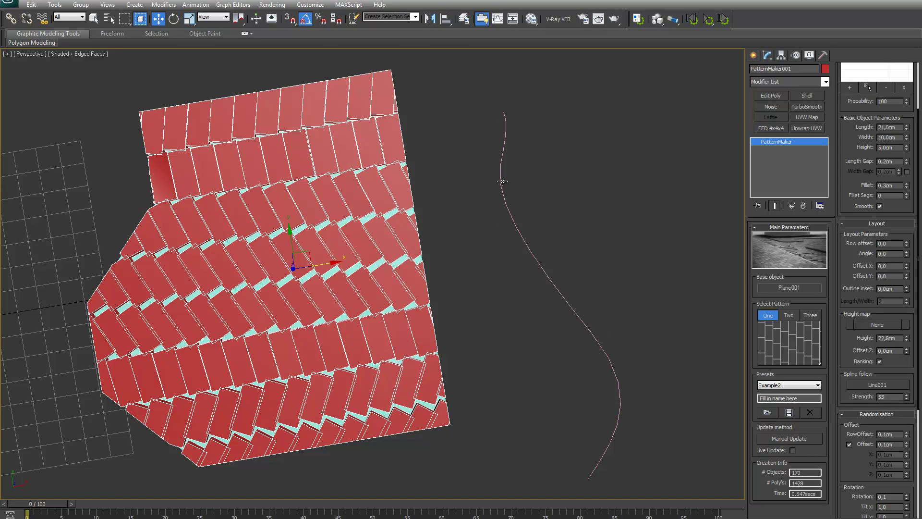
pyautogui.moveTo(568, 377); pyautogui.dragTo(529, 368, button='middle')
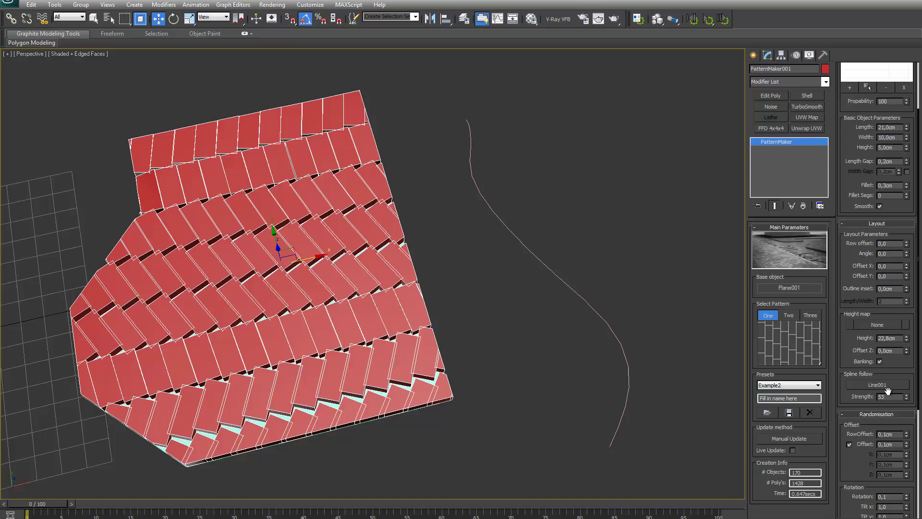
# Reset spline-follow strength to 0 and rebuild the tiles in straight, unrotated rows.
pyautogui.rightClick(907, 397)
pyautogui.click(792, 438)
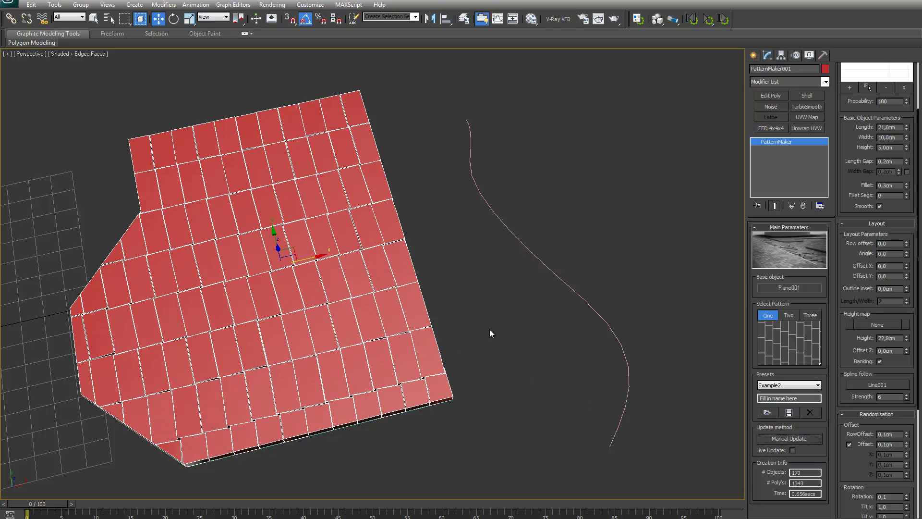
pyautogui.moveTo(490, 332); pyautogui.dragTo(497, 304, button='middle')
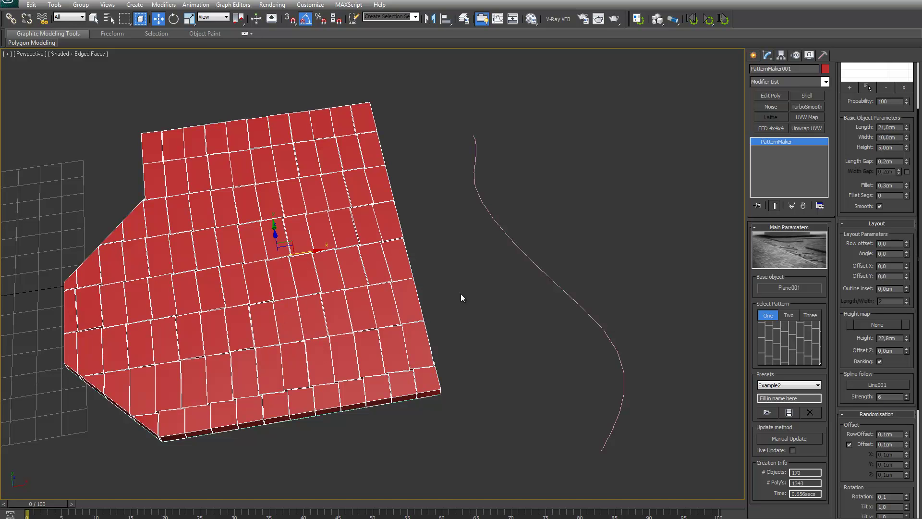
pyautogui.moveTo(896, 362); pyautogui.dragTo(900, 270)
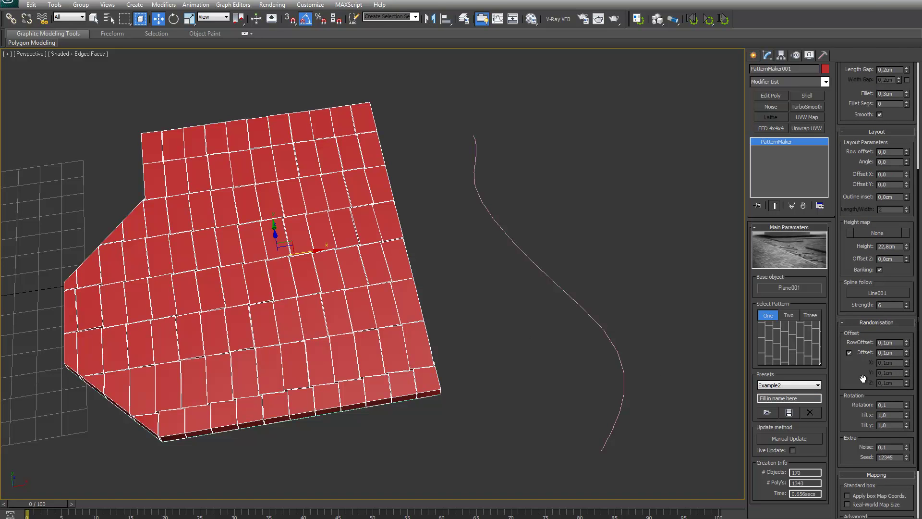
pyautogui.moveTo(863, 379); pyautogui.dragTo(880, 318)
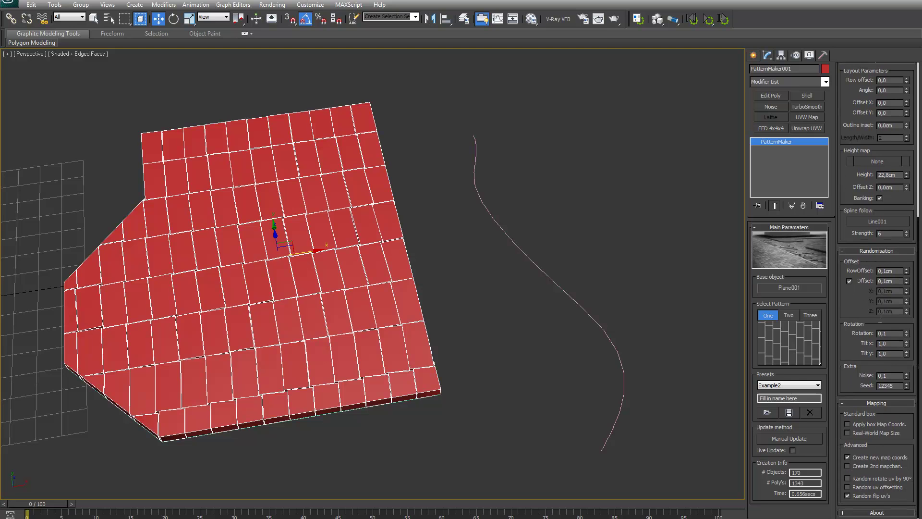